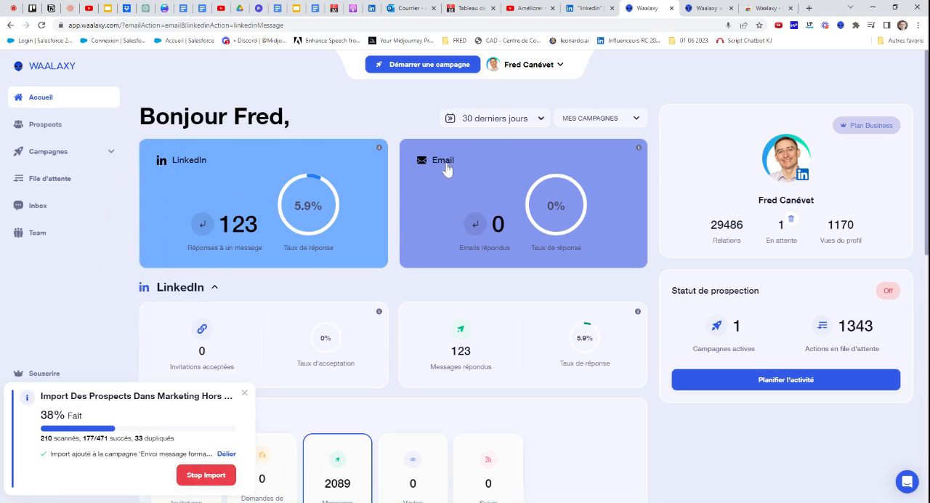
Open the Waalaxy website's pricing page and review the Business, Advanced, Free, Inbox and Team offers
click(705, 8)
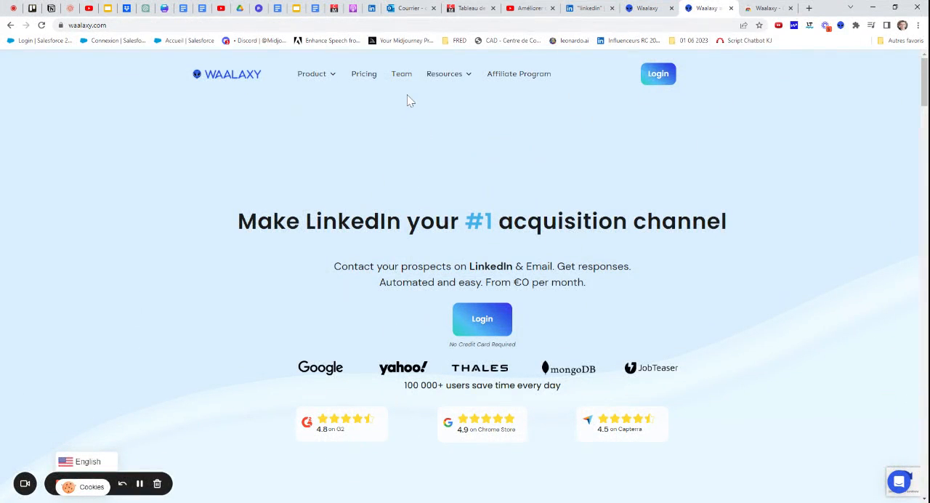
click(366, 75)
scroll(335, 154, down, 3)
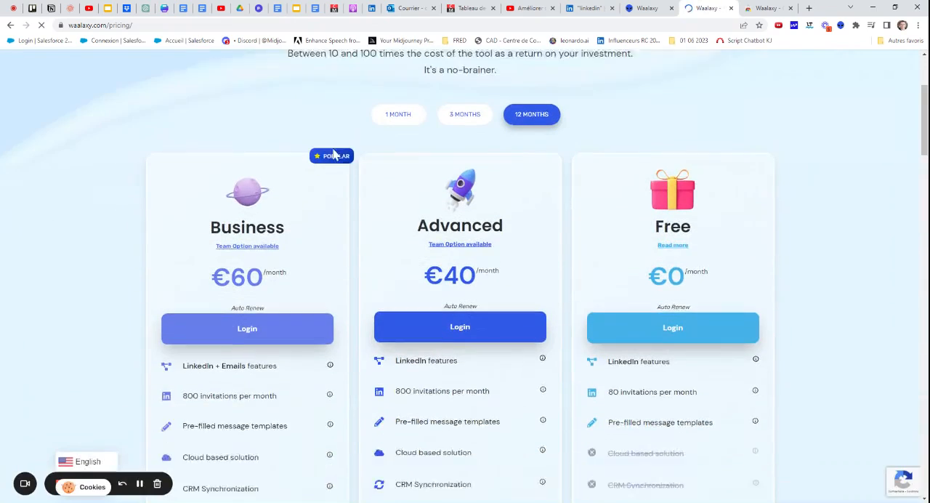
scroll(335, 154, up, 2)
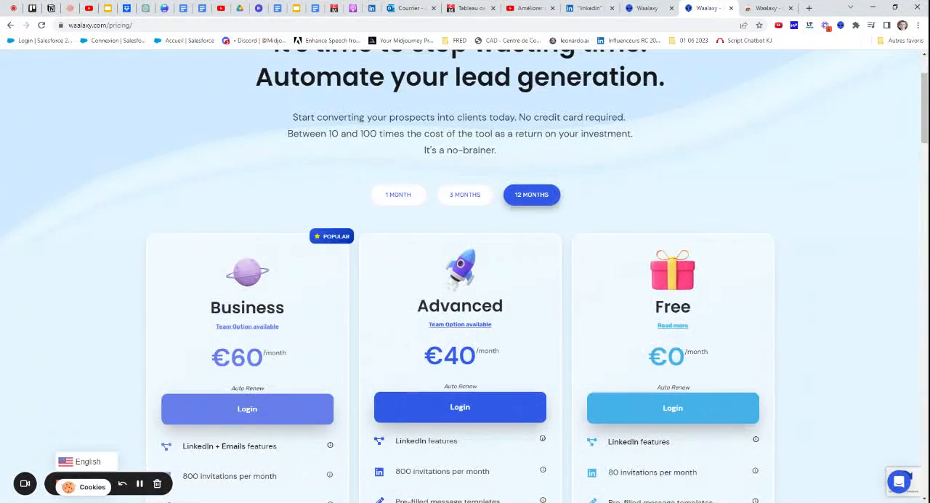
scroll(429, 163, up, 1)
scroll(427, 160, up, 1)
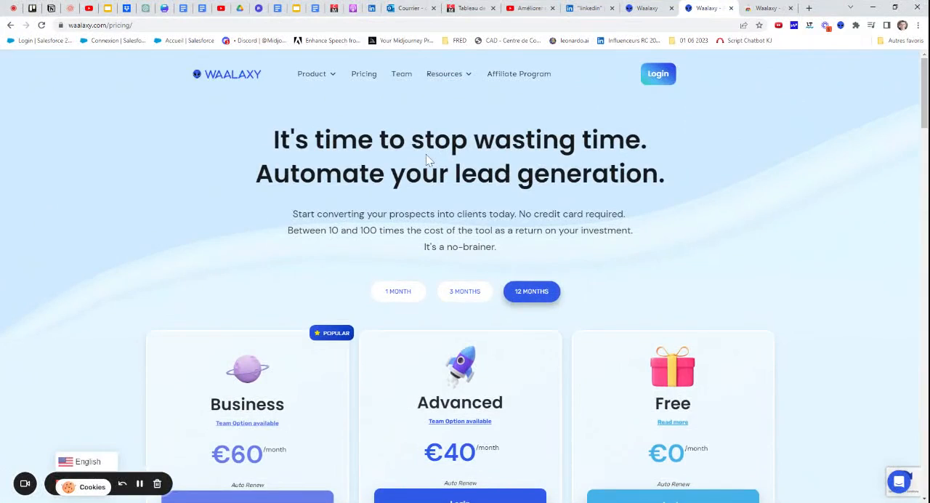
scroll(427, 160, down, 10)
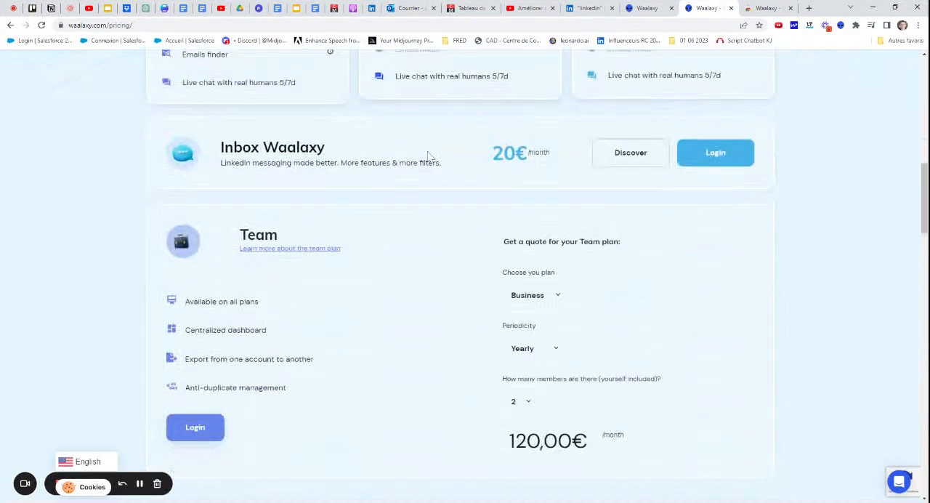
scroll(428, 151, down, 6)
scroll(428, 151, up, 6)
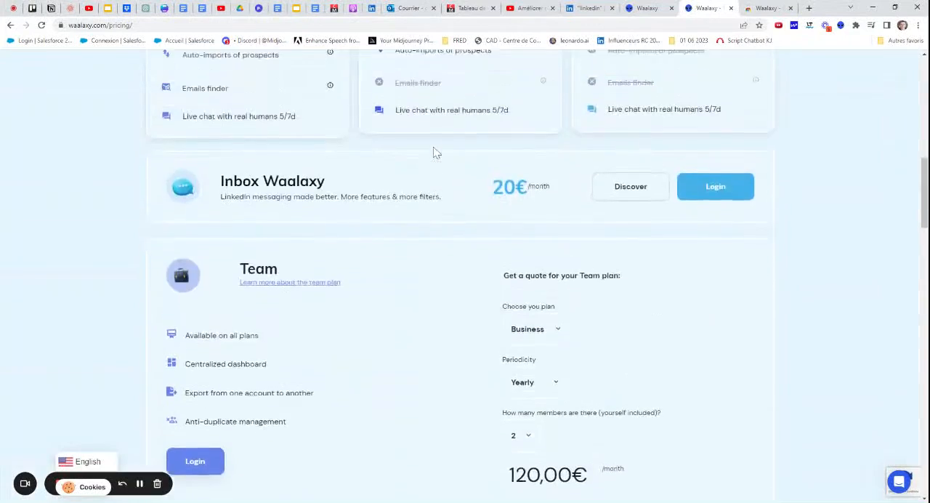
scroll(436, 153, up, 9)
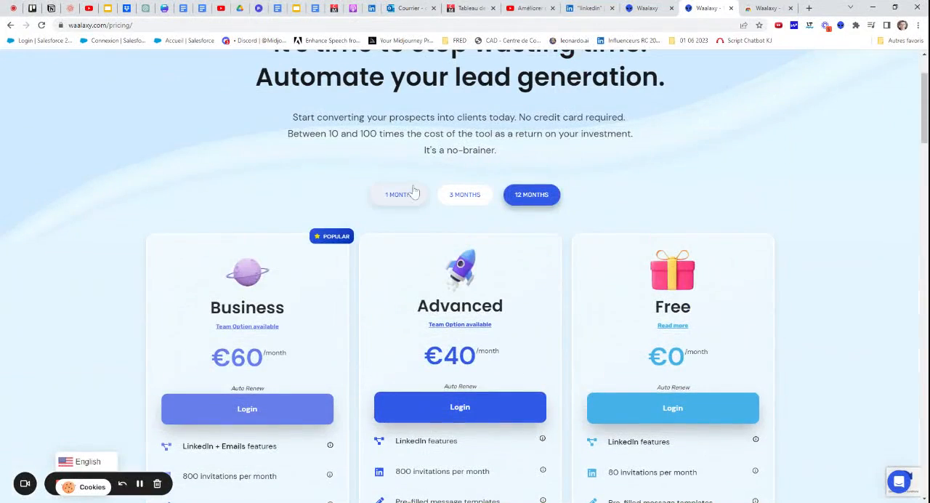
Compare the plan prices for the 1-month and 12-month billing periods
click(412, 193)
scroll(508, 283, up, 2)
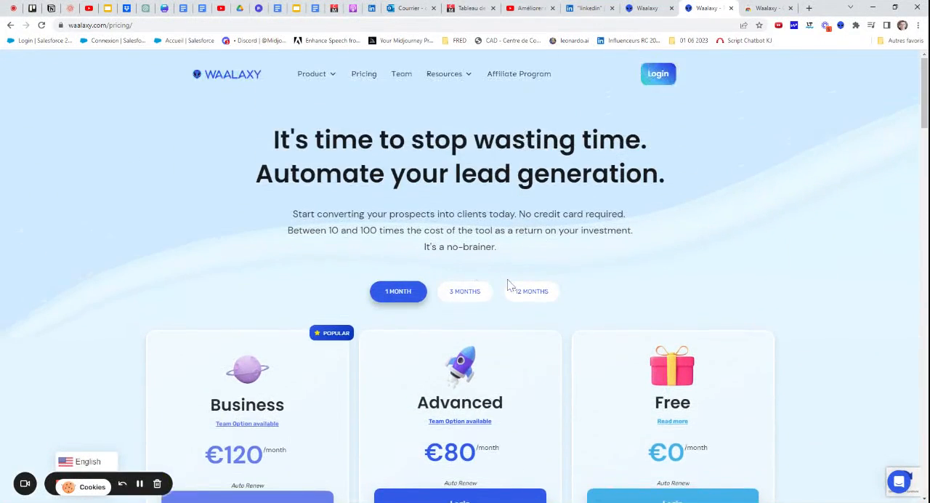
click(532, 291)
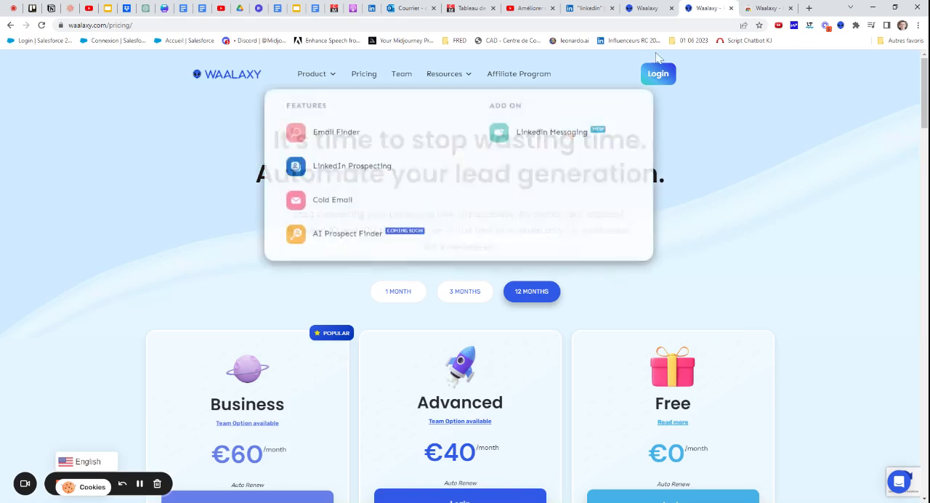
View the Waalaxy extension's Chrome Web Store page, then return to the pricing page
click(764, 8)
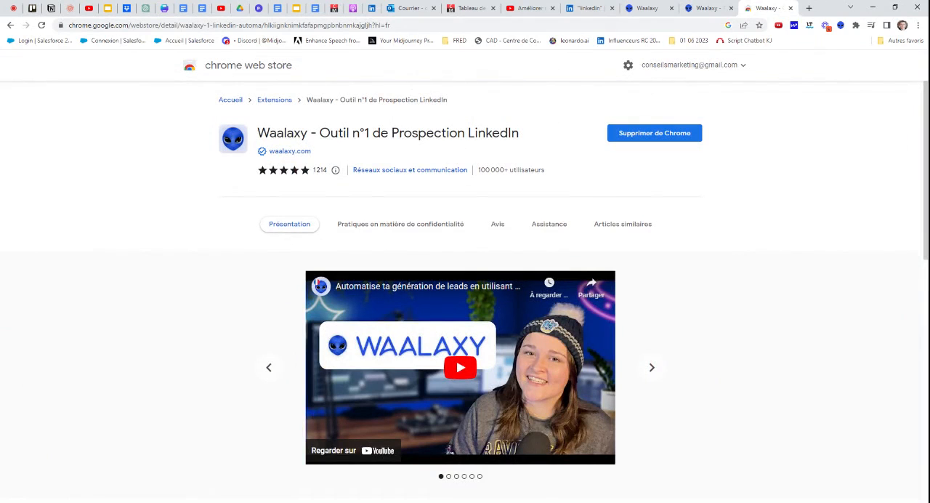
click(690, 9)
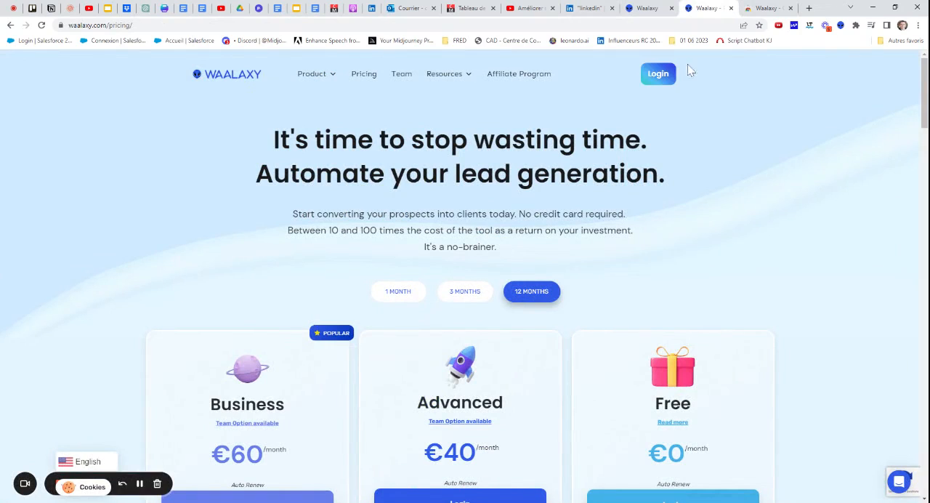
click(843, 28)
click(747, 7)
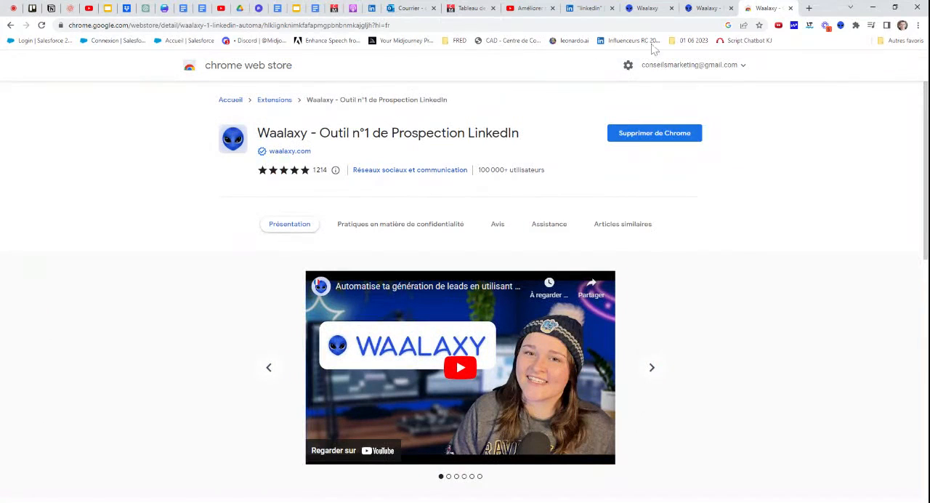
click(695, 10)
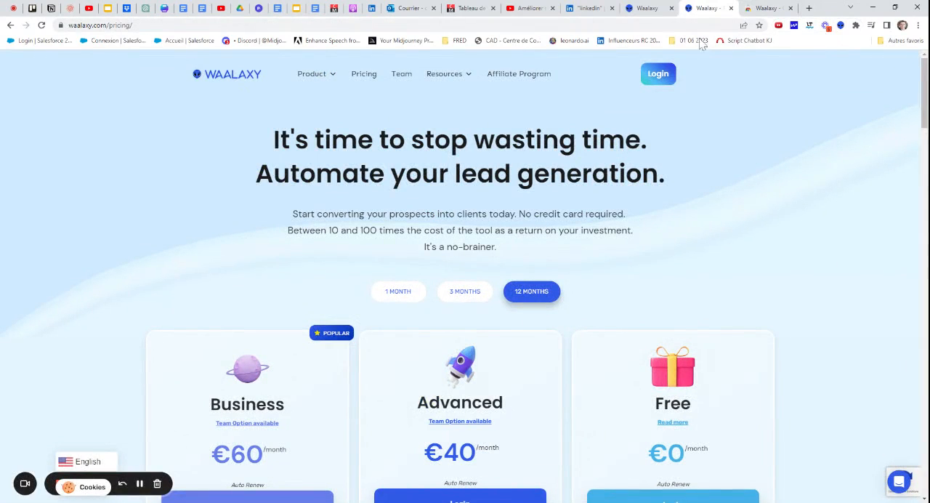
Open the Waalaxy dashboard through the website's login
click(658, 8)
click(710, 8)
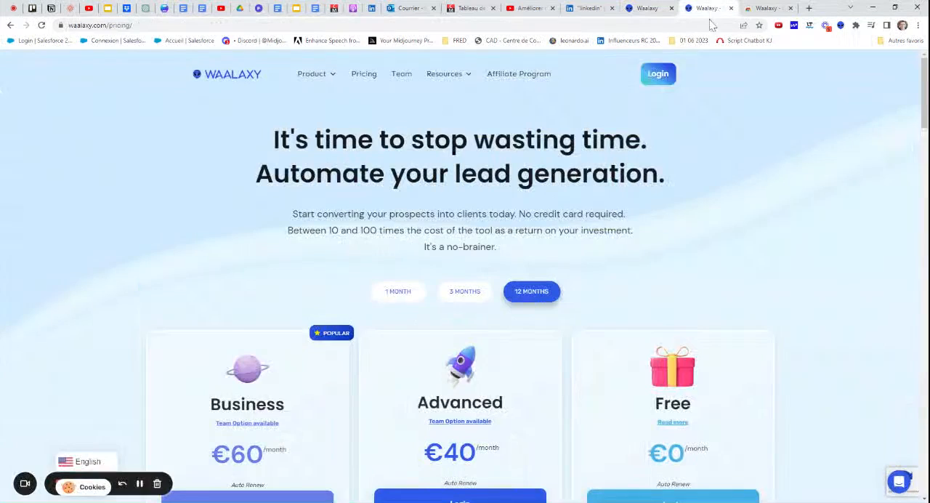
click(667, 77)
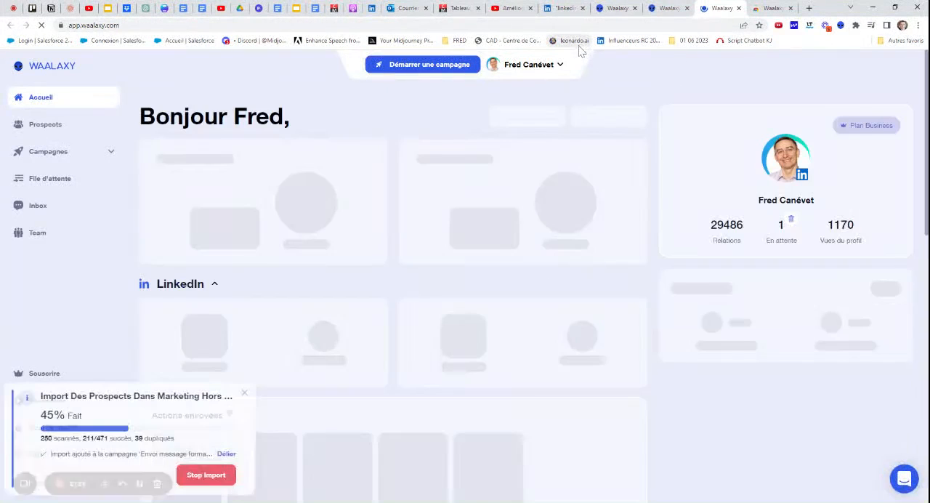
Examine the existing LinkedIn people search for "linkedin", its result count and the prospect import progress
click(557, 9)
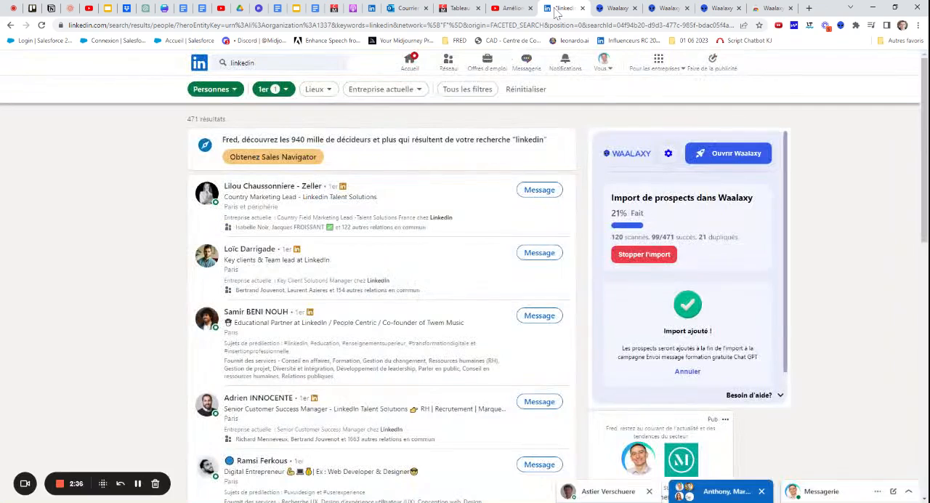
click(255, 63)
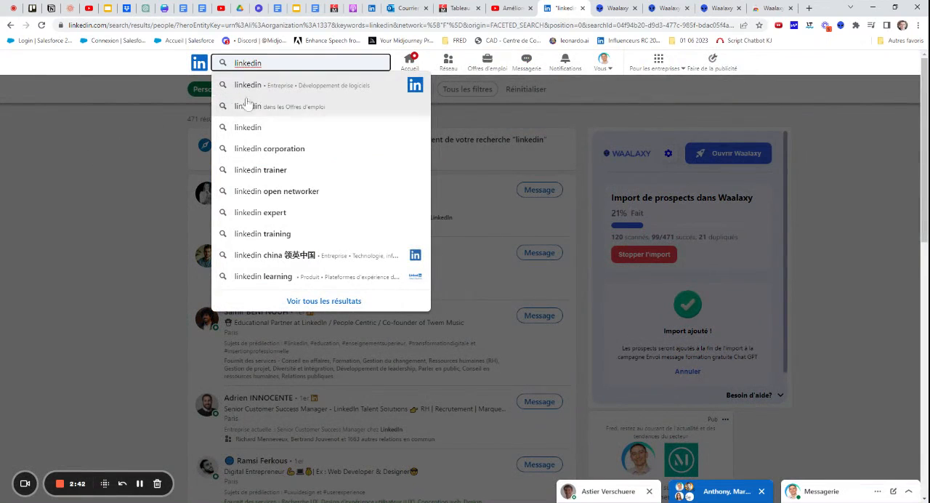
click(138, 136)
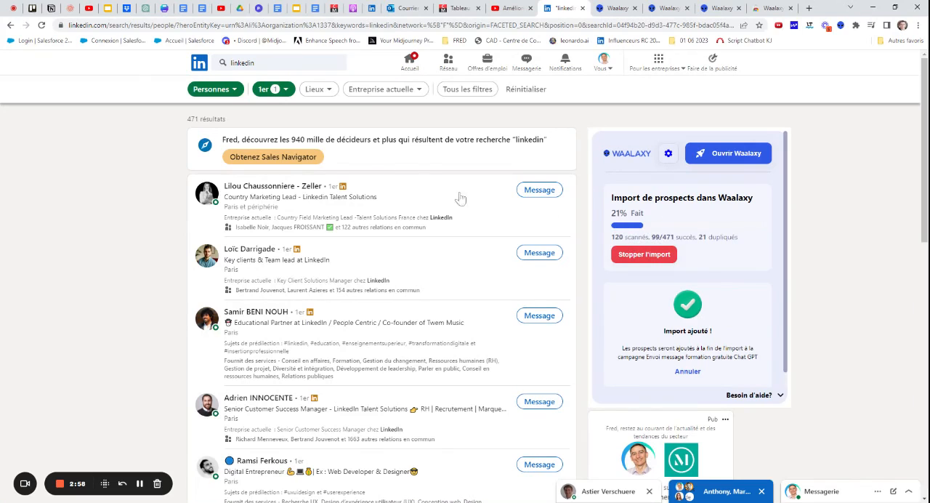
double_click(193, 118)
double_click(703, 237)
double_click(657, 237)
Open the LinkedIn home feed in a new browser tab
click(809, 8)
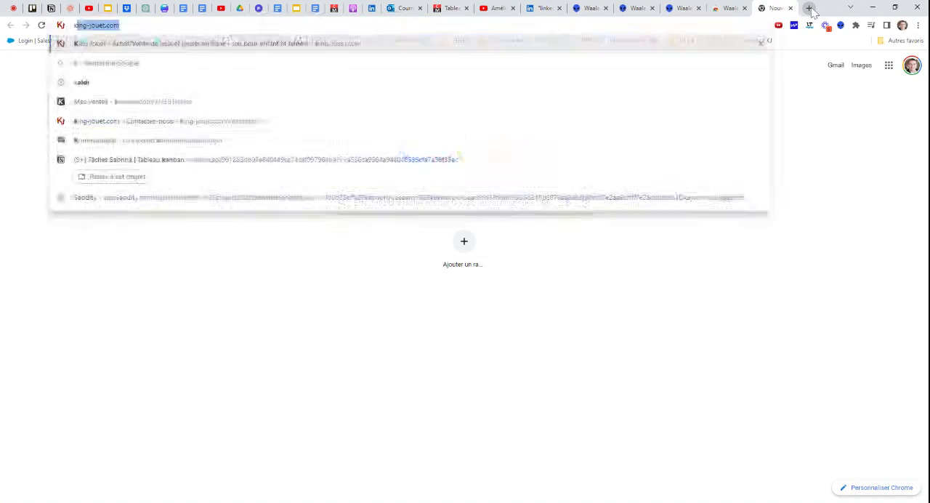
text(linkedin)
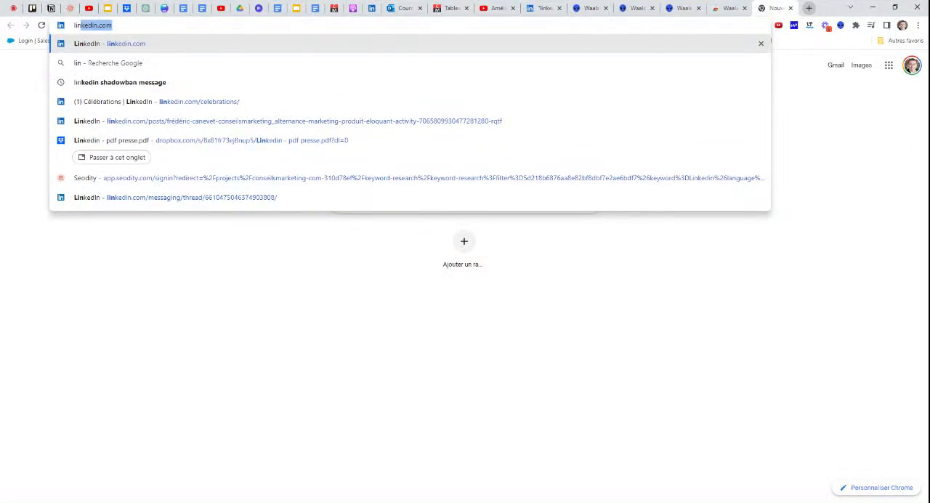
key(Return)
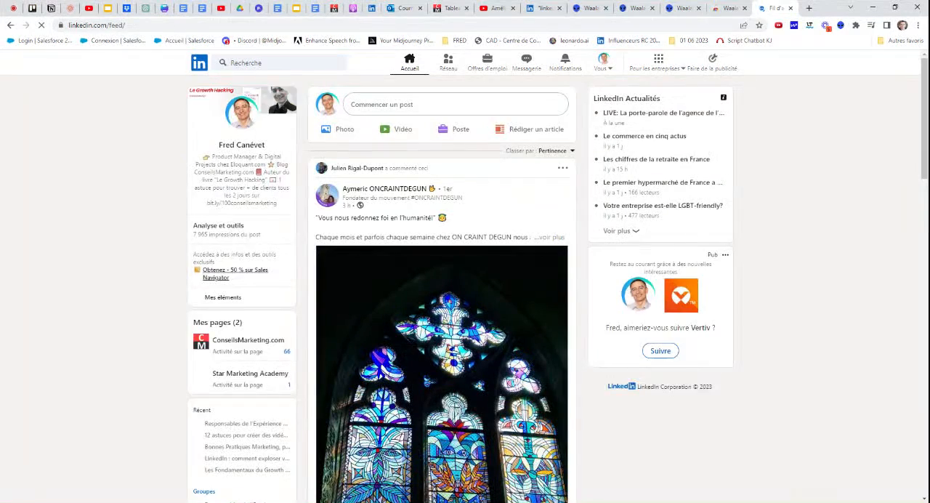
Search LinkedIn for the exact phrase "growth hacking" in quotation marks
click(275, 63)
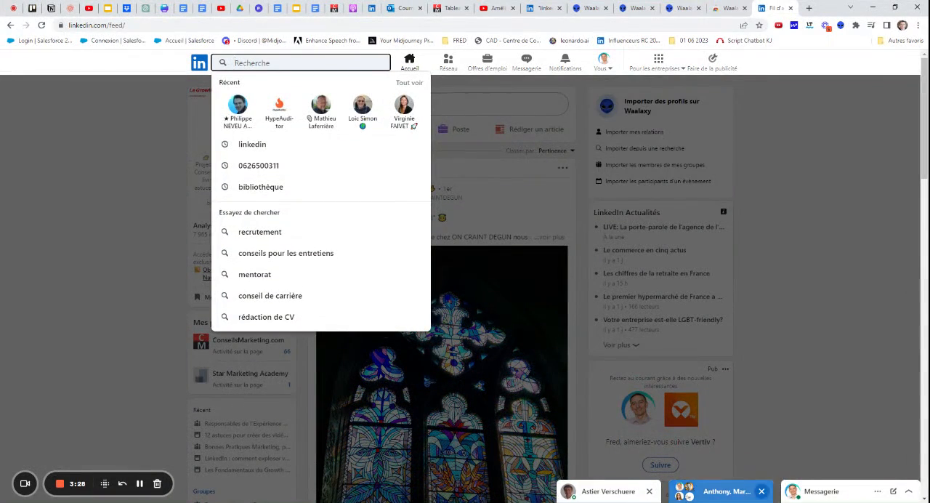
text(g)
key(BackSpace)
key(BackSpace)
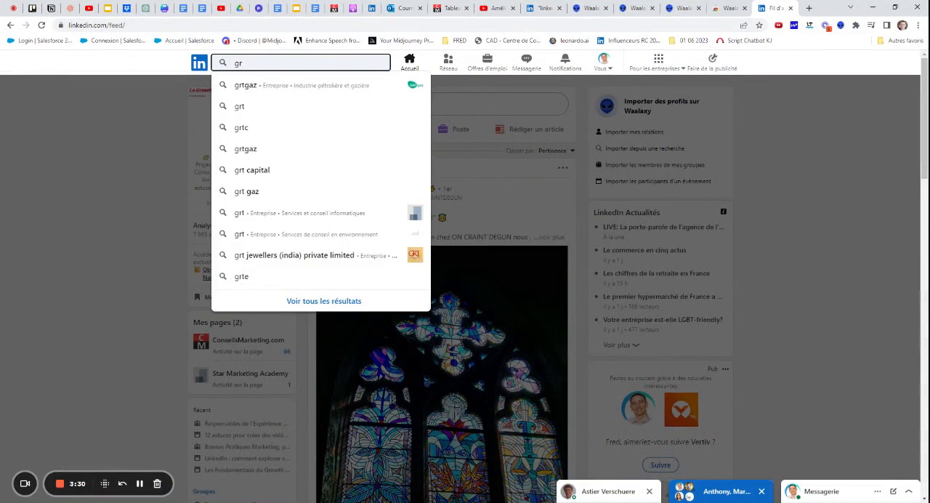
text(wth)
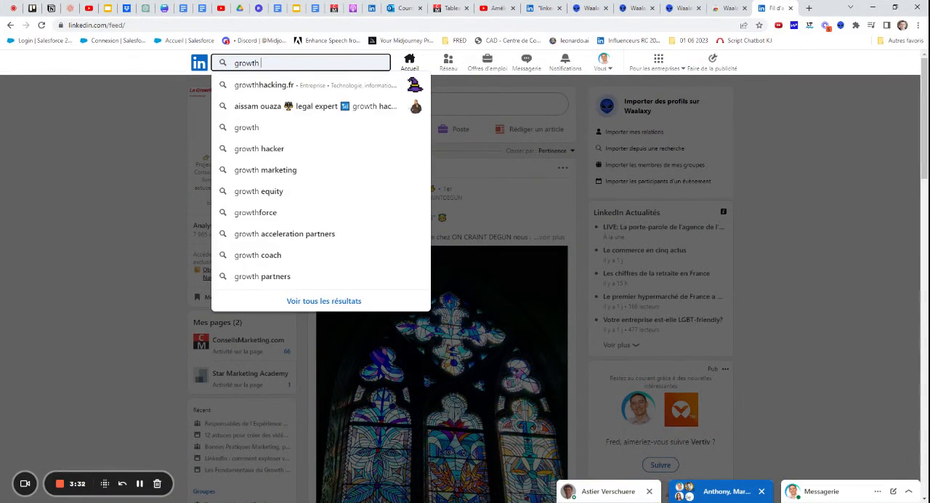
text( hacking)
key(Home)
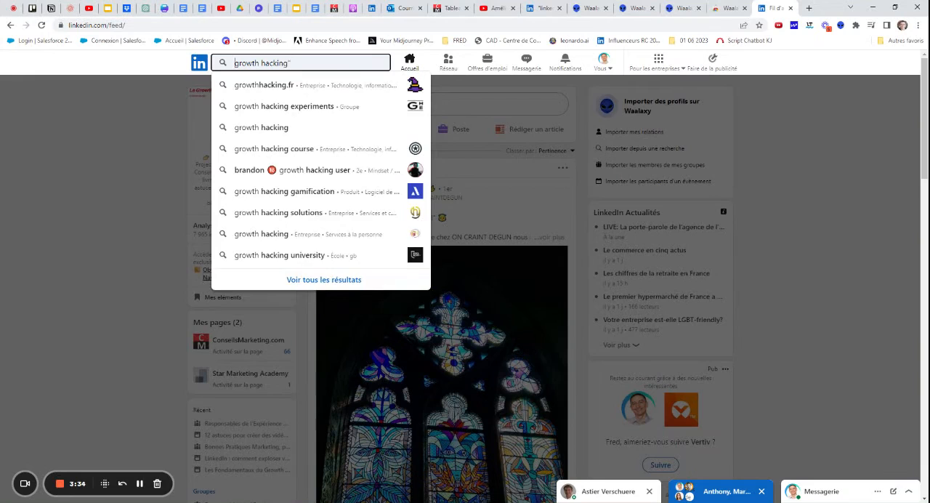
text(")
key(Return)
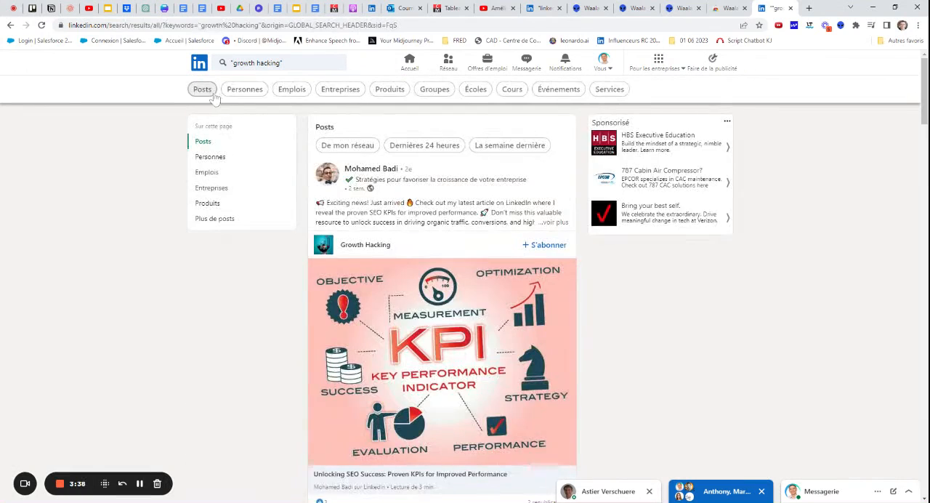
Restrict the search results to people who are first-degree (1er) connections
click(244, 90)
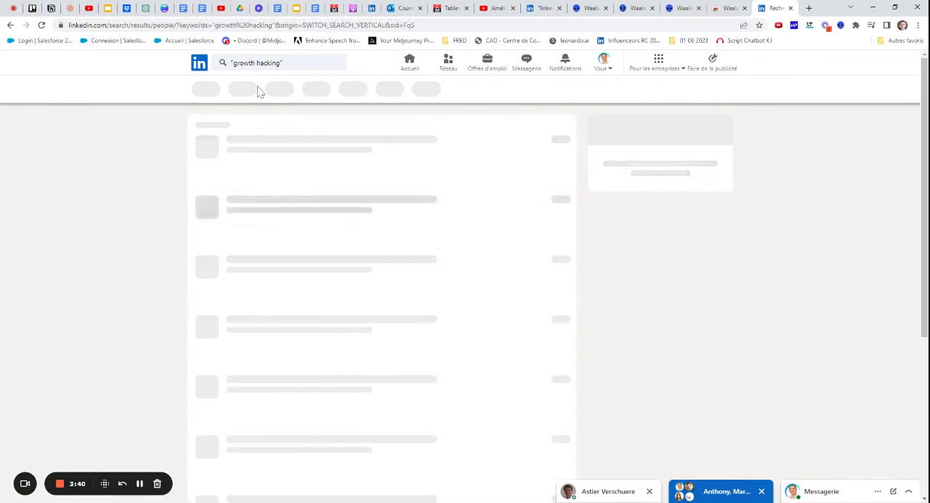
click(286, 94)
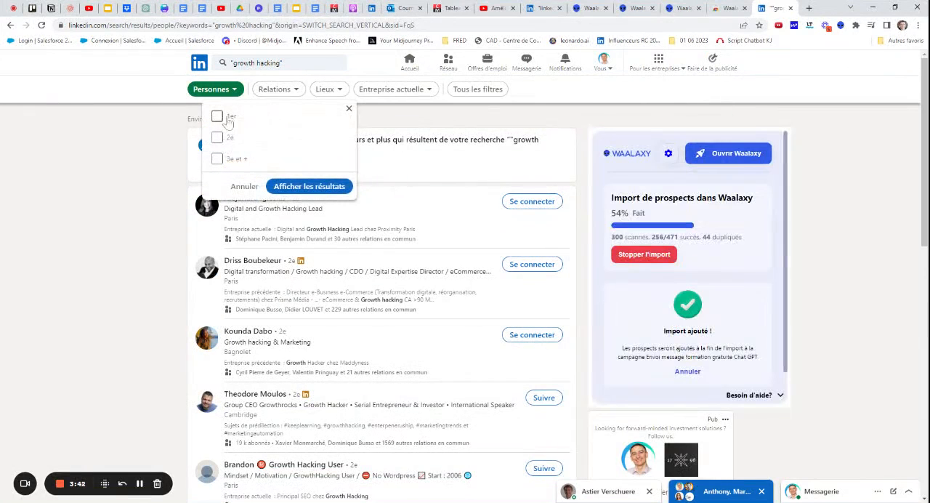
click(217, 116)
click(319, 193)
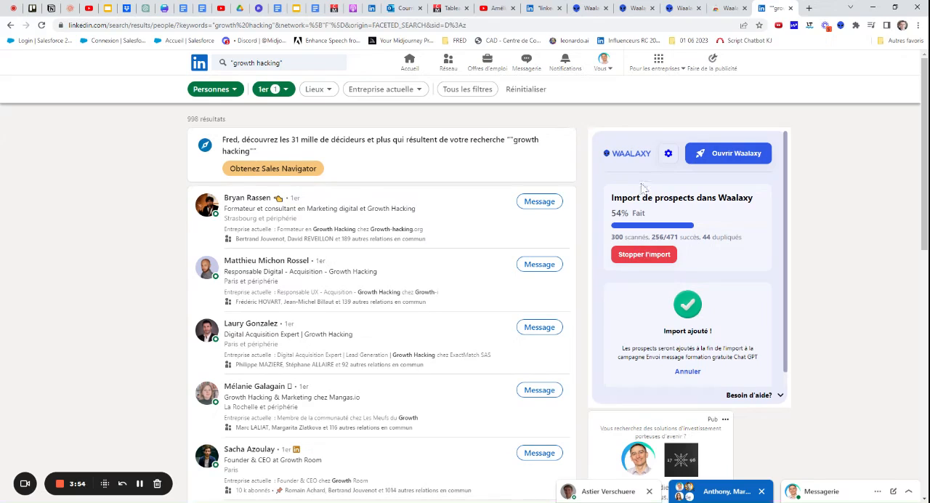
Stop the running Waalaxy prospect import and look through the existing lists available for a new import
click(642, 255)
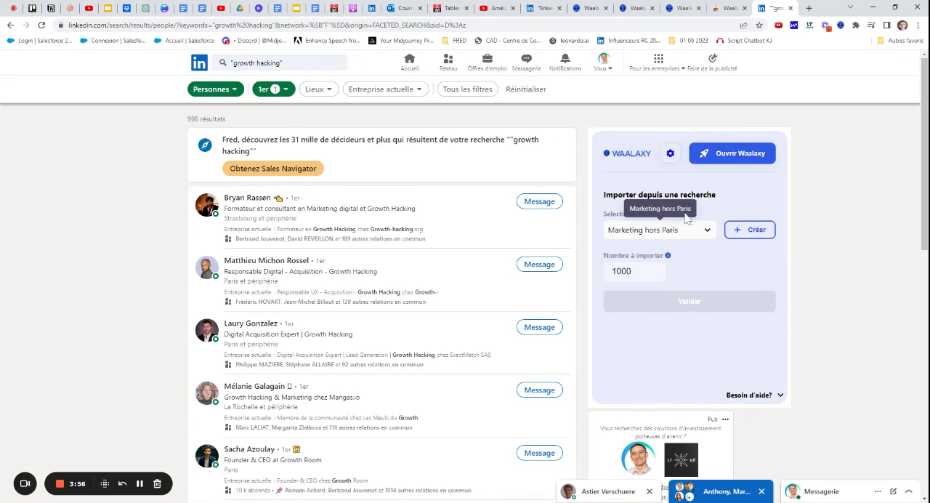
click(706, 233)
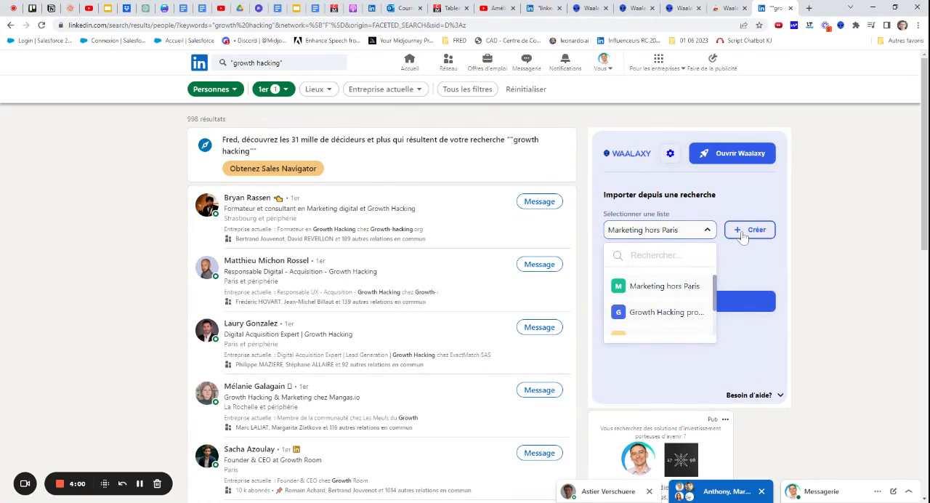
scroll(656, 303, down, 1)
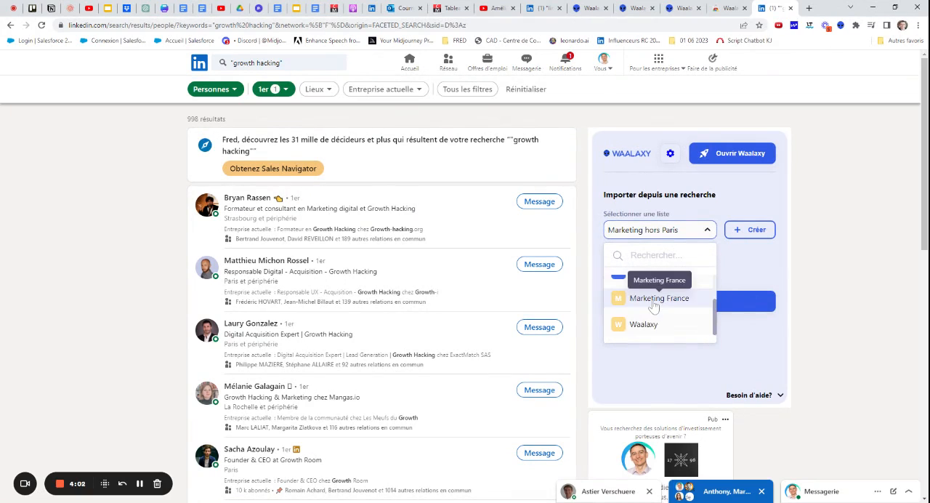
scroll(658, 302, up, 1)
Create a prospect list named "Growth hacking experts" as the destination for the import
click(750, 234)
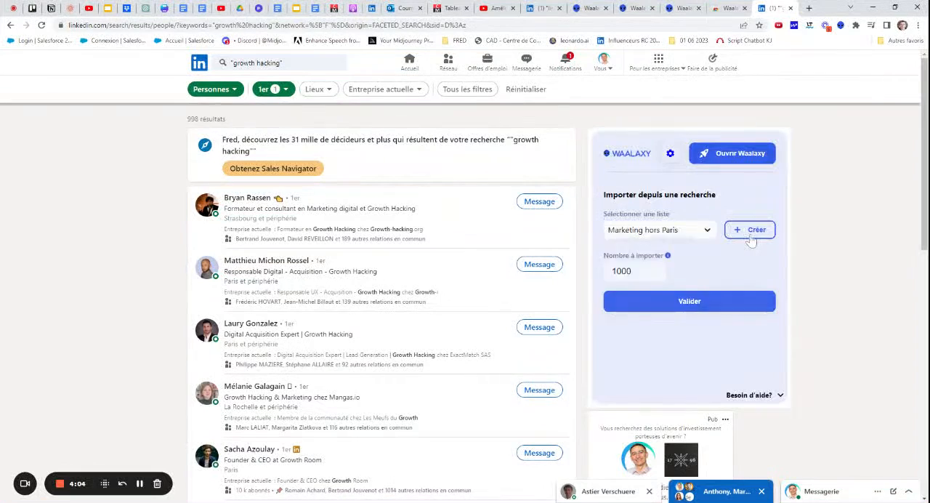
text(Growth hacking experts)
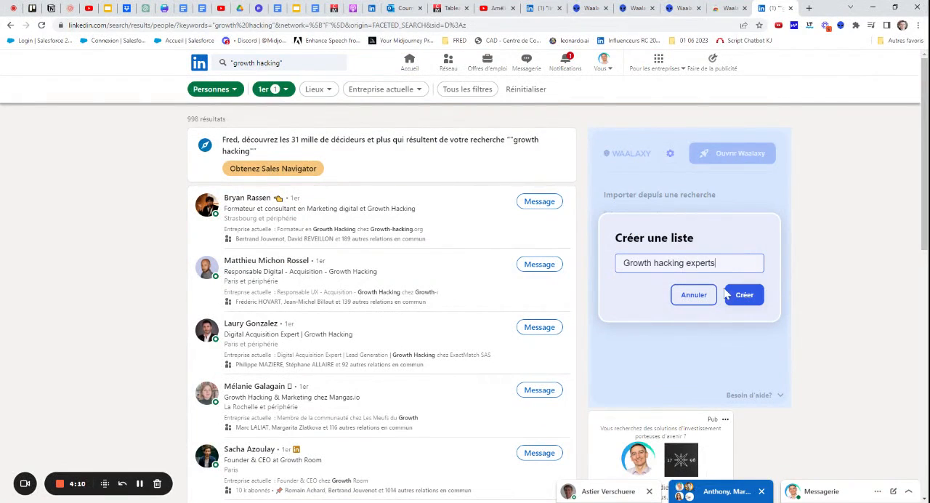
click(745, 297)
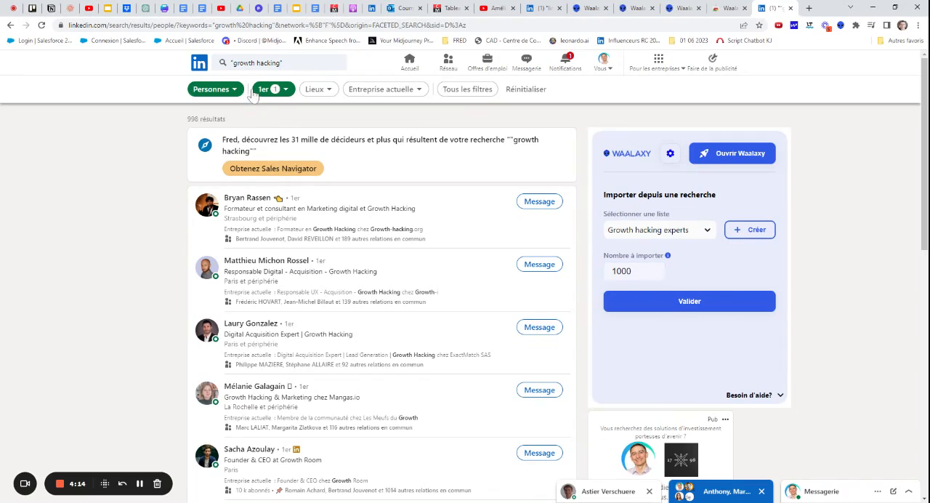
Start importing the search results into "Growth hacking experts" and look through the existing and new campaign options for these prospects
click(690, 301)
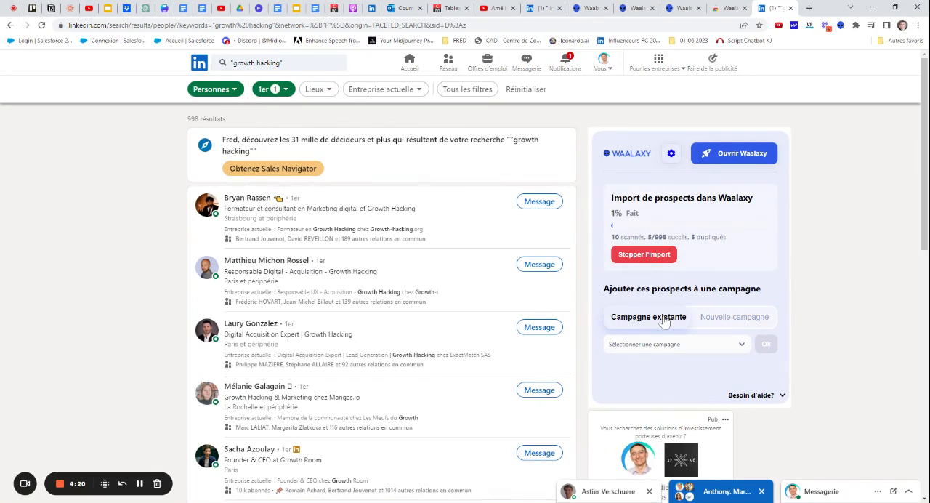
click(665, 344)
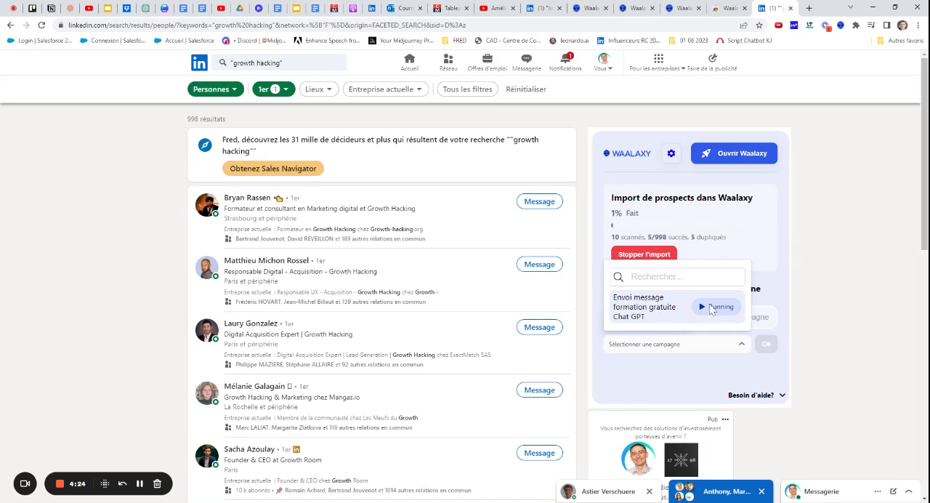
click(701, 351)
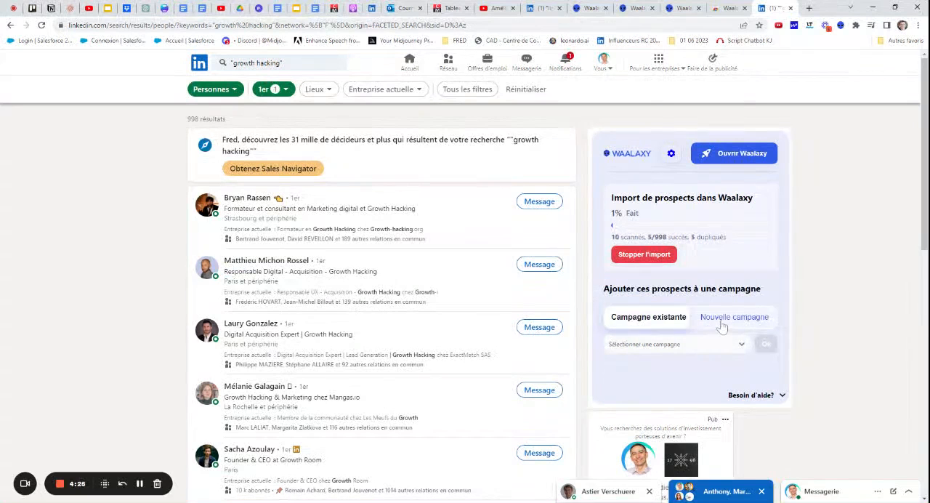
click(722, 323)
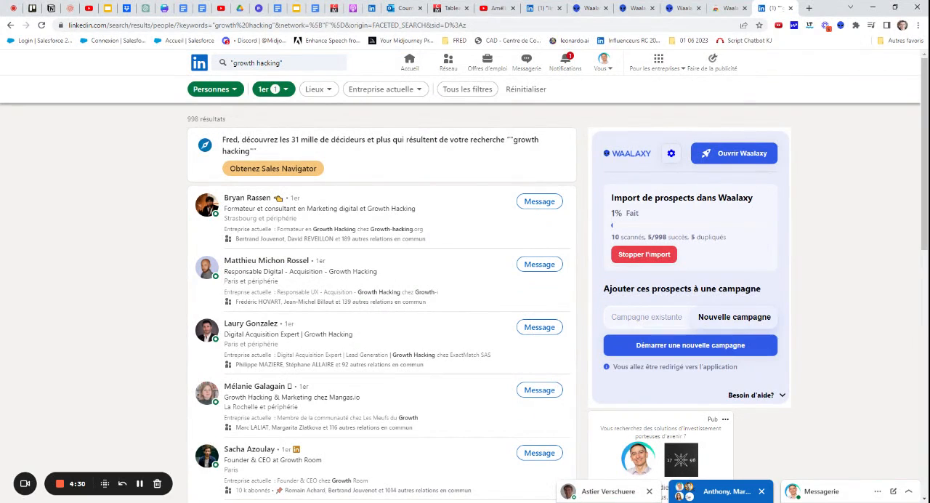
click(690, 346)
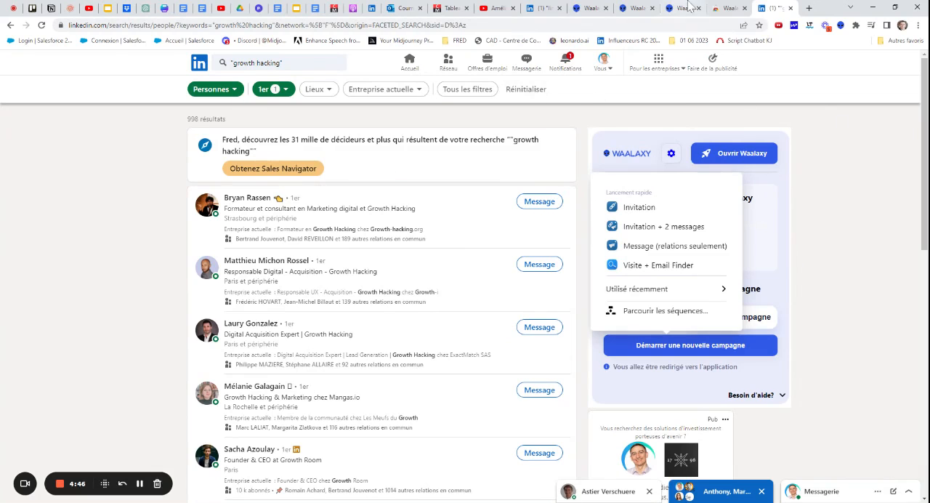
Switch to the "linkedin" people search, reload it and start importing up to 1000 of its results into the "Marketing hors Paris" list
click(541, 8)
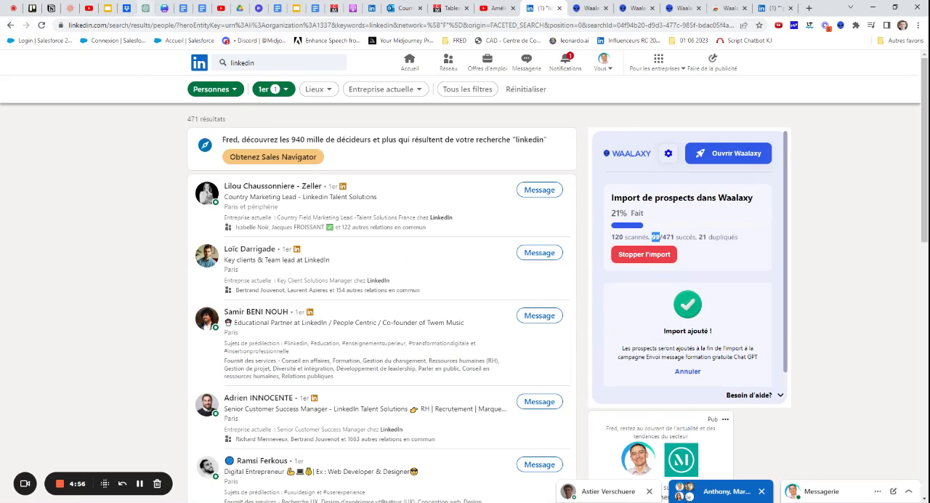
click(41, 25)
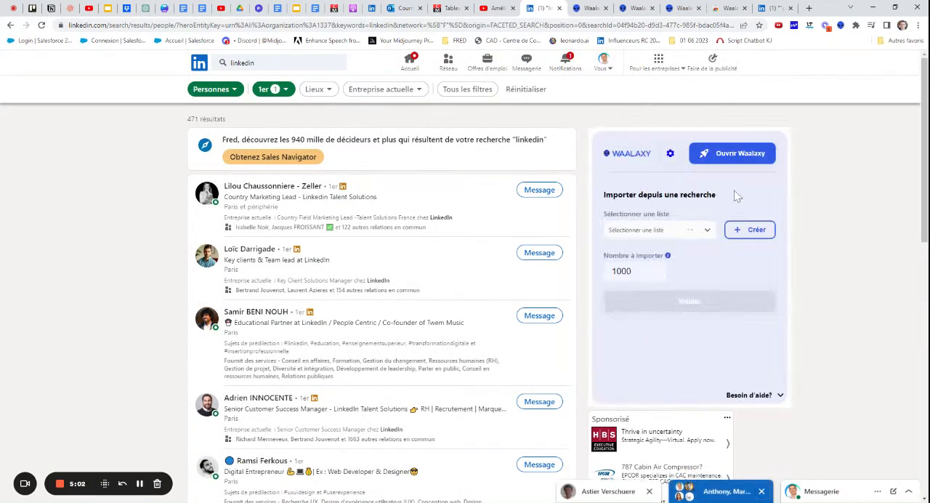
click(696, 230)
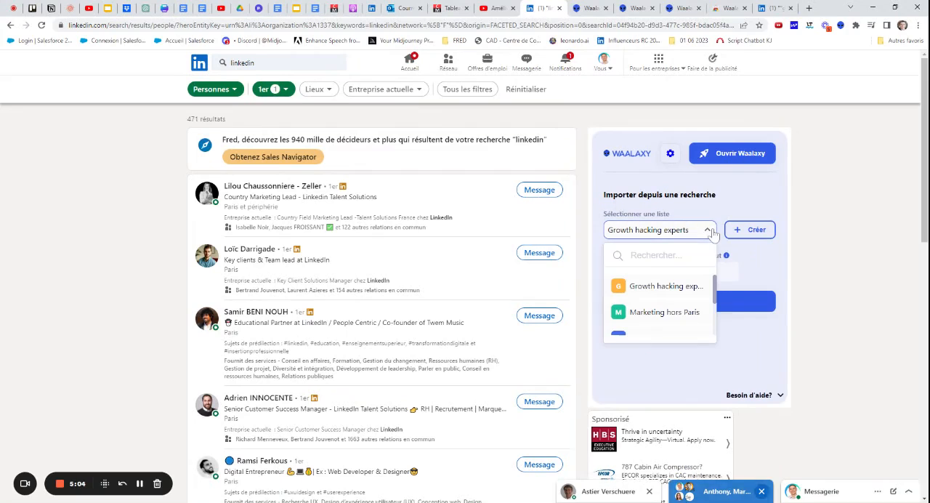
click(662, 313)
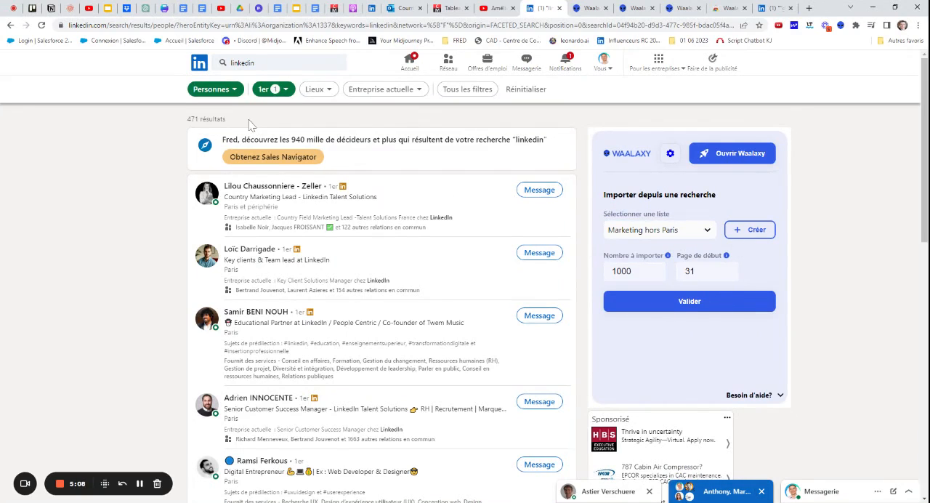
click(683, 303)
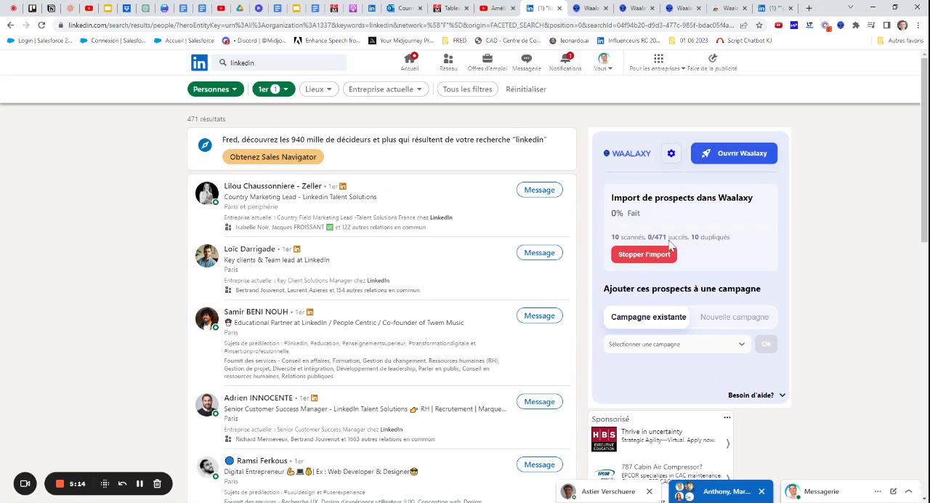
Assign the imported prospects to the existing campaign "Envoi message formation gratuite Chat GPT"
click(663, 346)
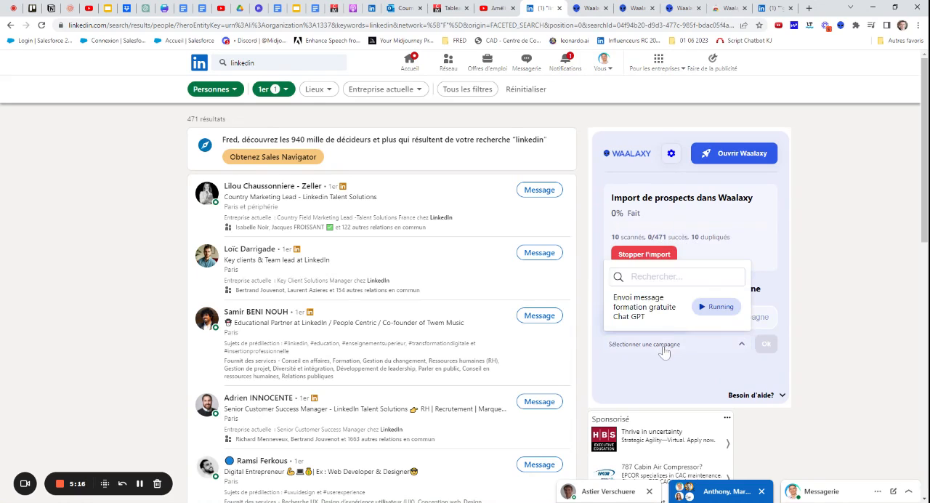
click(658, 318)
click(767, 346)
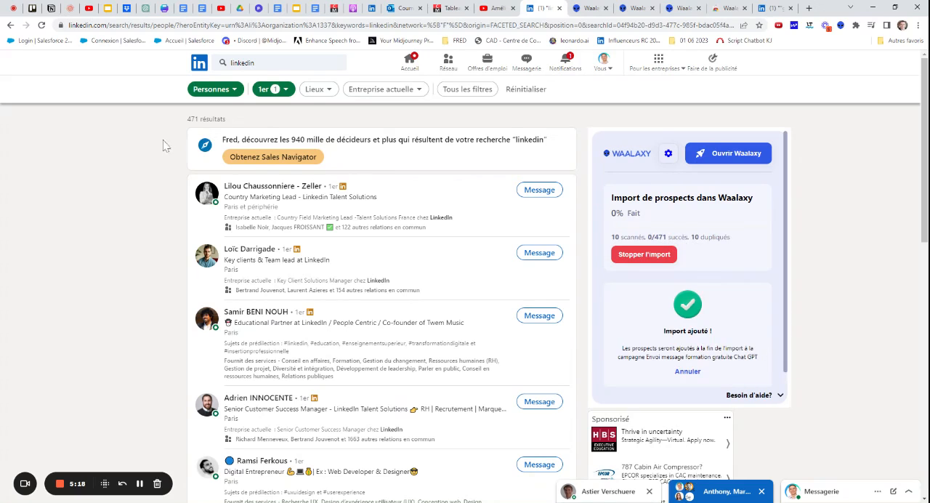
triple_click(207, 119)
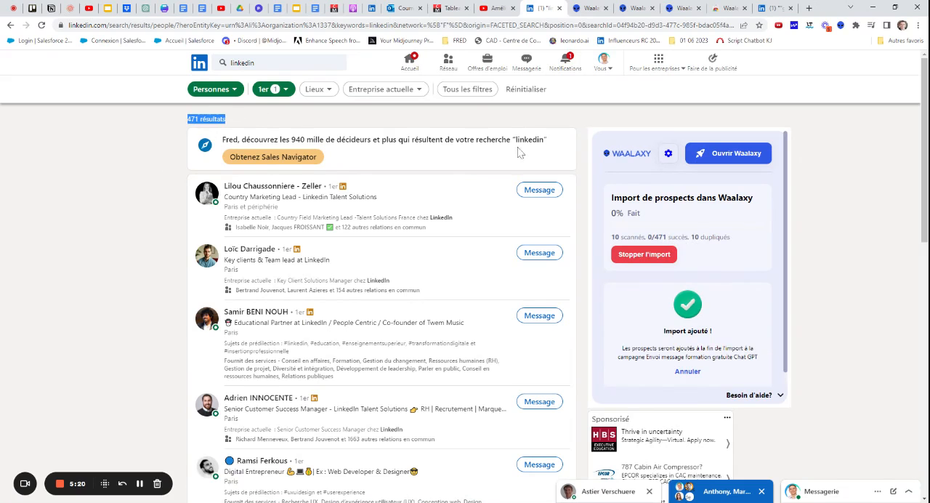
Switch to the Waalaxy web app and examine the LinkedIn and email statistics on its home dashboard
click(591, 9)
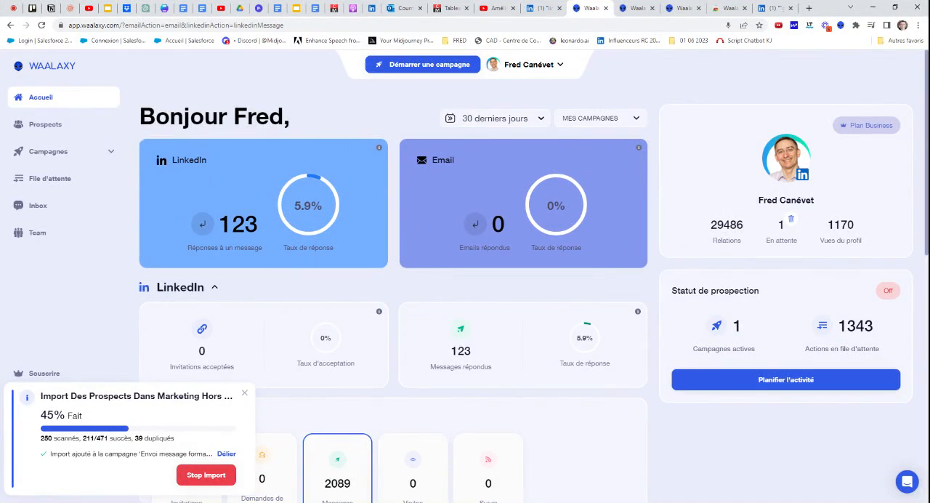
scroll(298, 202, down, 4)
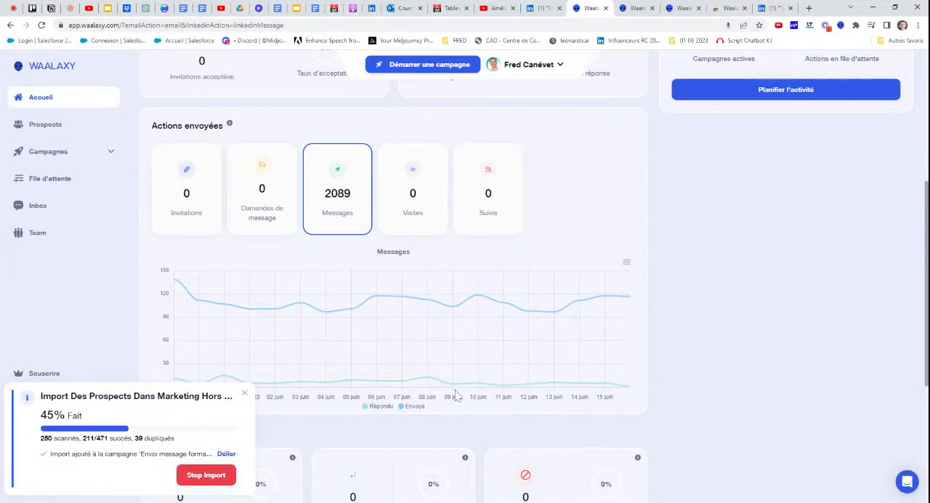
scroll(416, 333, down, 3)
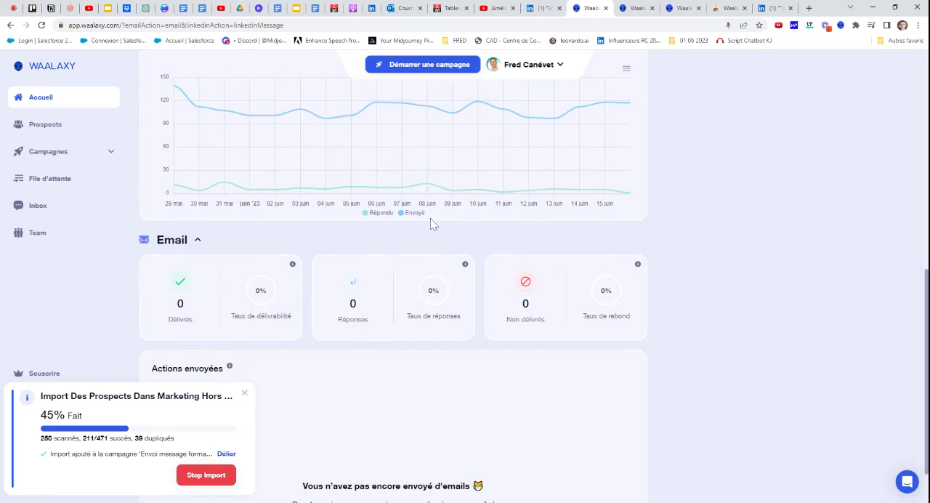
scroll(432, 222, up, 2)
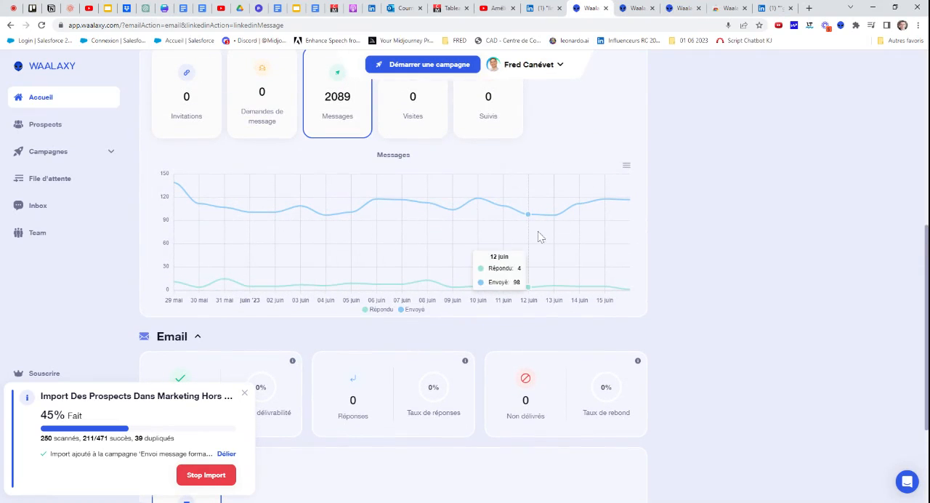
scroll(254, 239, up, 3)
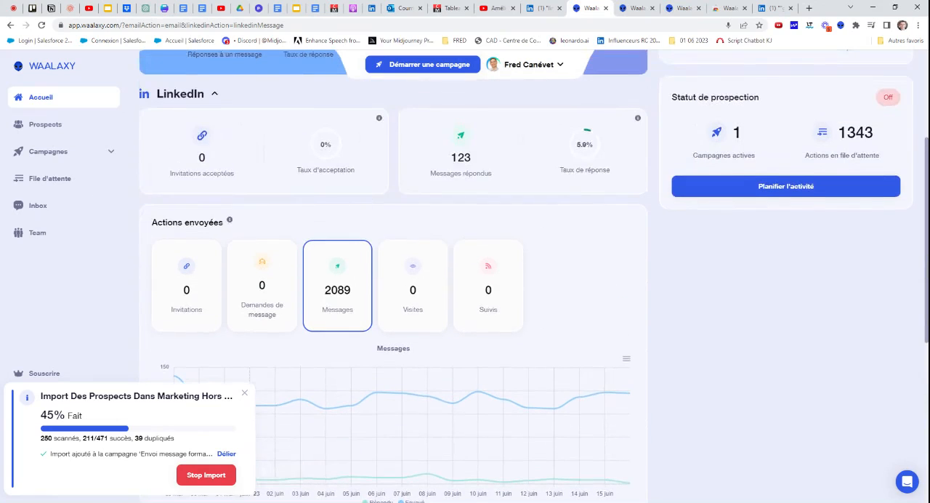
Look through the prospect lists, the running campaigns and the LinkedIn actions waiting in the queue
click(44, 126)
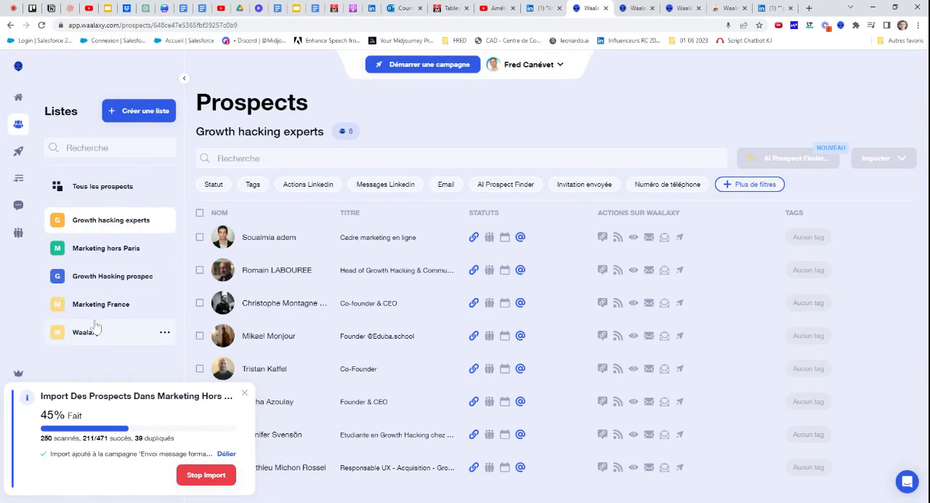
click(22, 154)
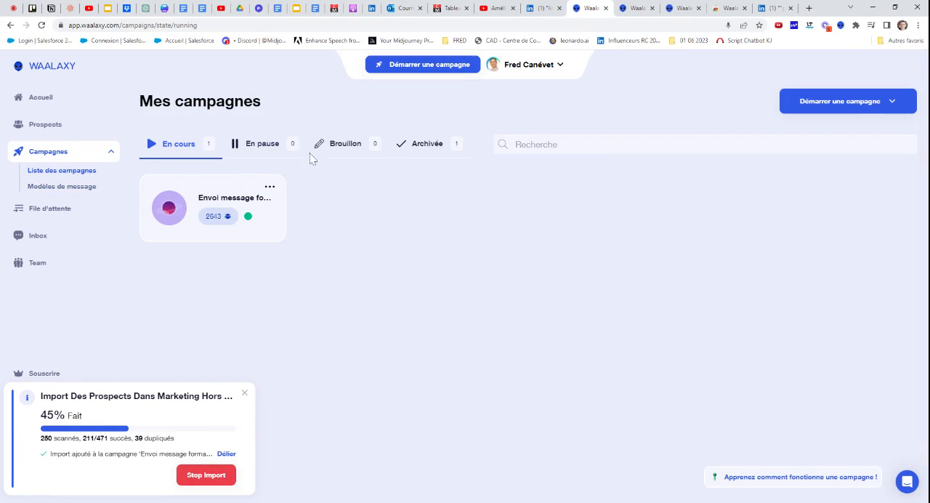
click(43, 210)
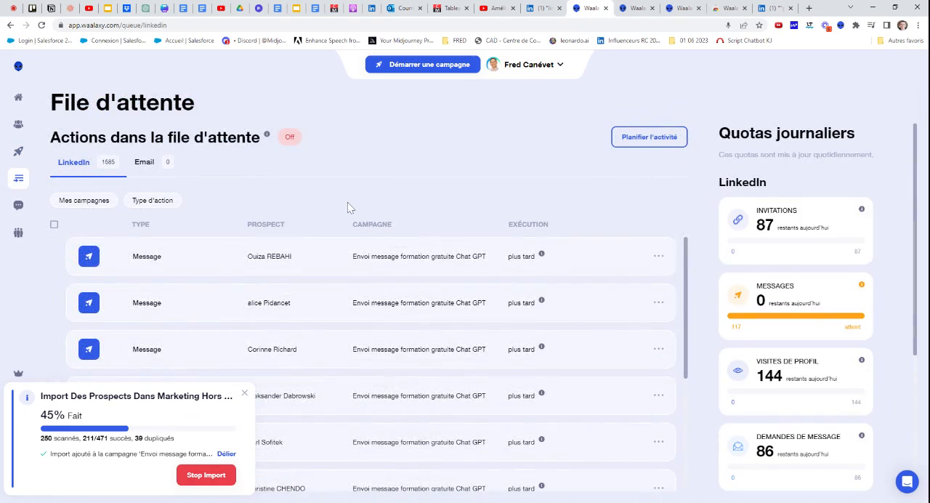
scroll(421, 298, down, 3)
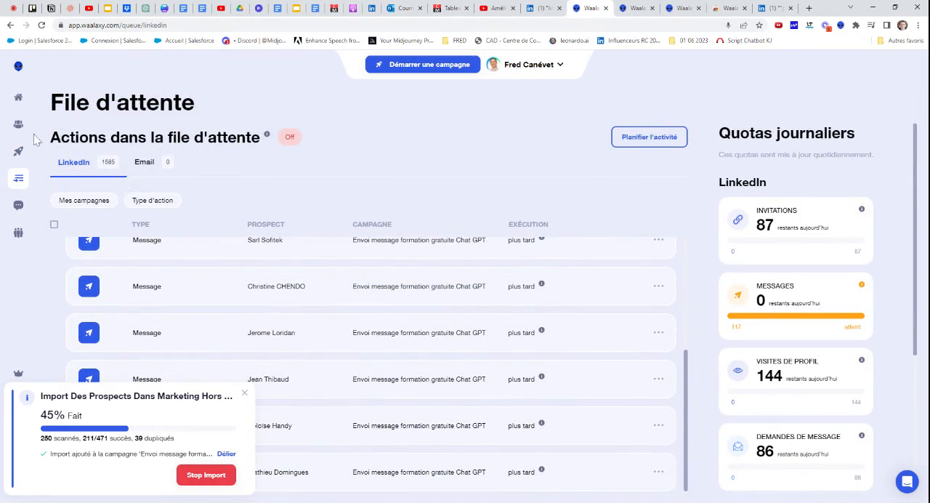
Check the running campaign's prospects and examine the daily and monthly quotas shown with the action queue
click(44, 153)
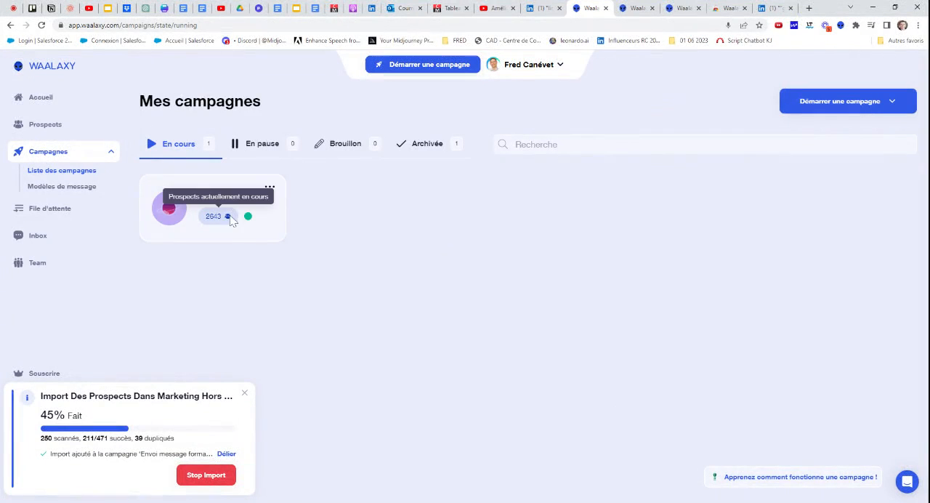
click(44, 209)
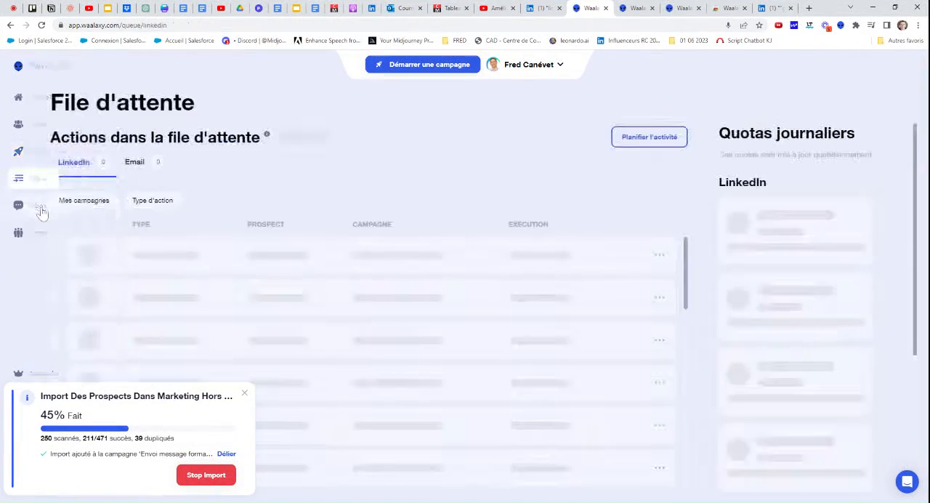
scroll(436, 237, down, 3)
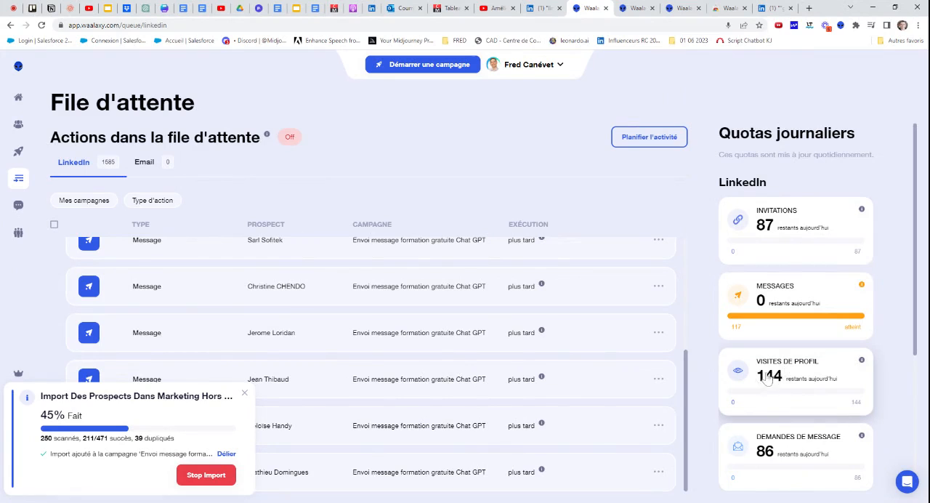
scroll(794, 399, down, 2)
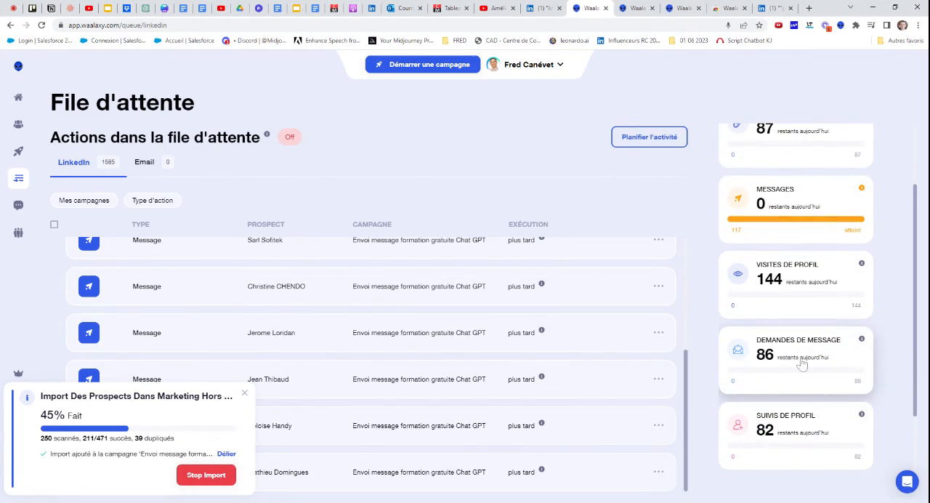
scroll(802, 363, down, 3)
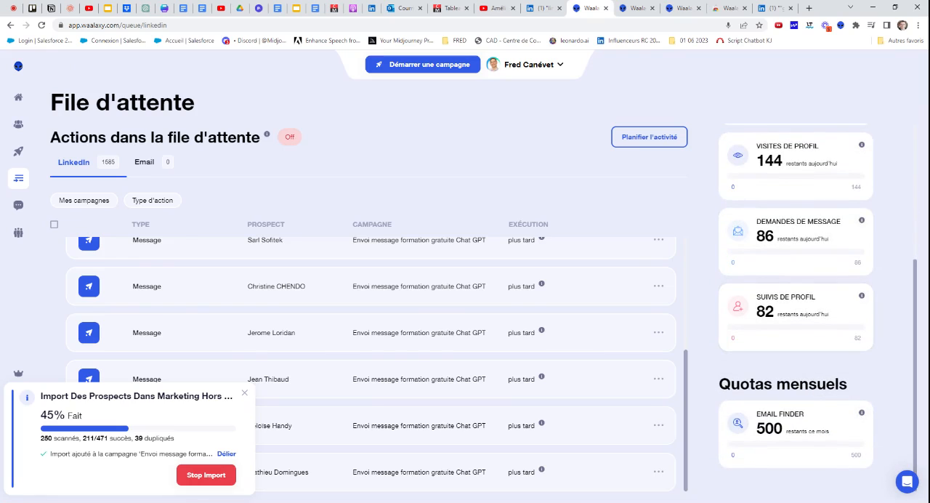
scroll(768, 362, up, 5)
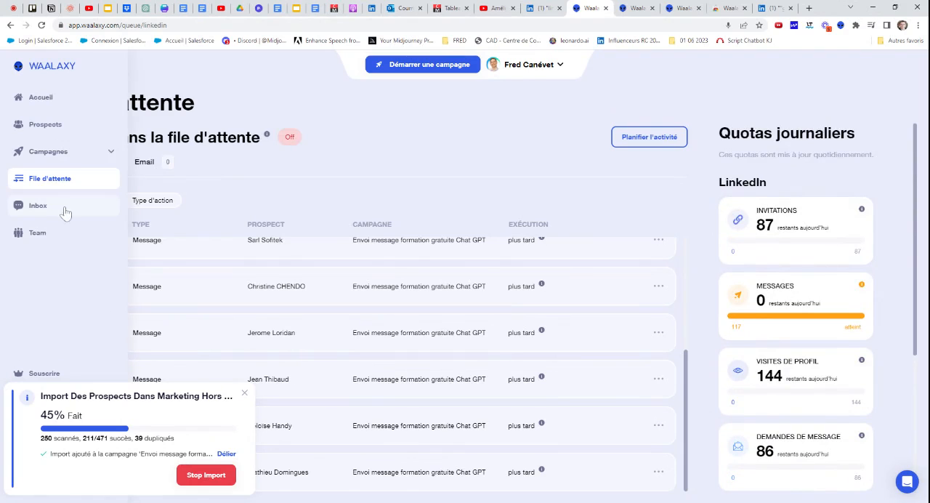
View the Waalaxy inbox presentation and the team management page
click(52, 206)
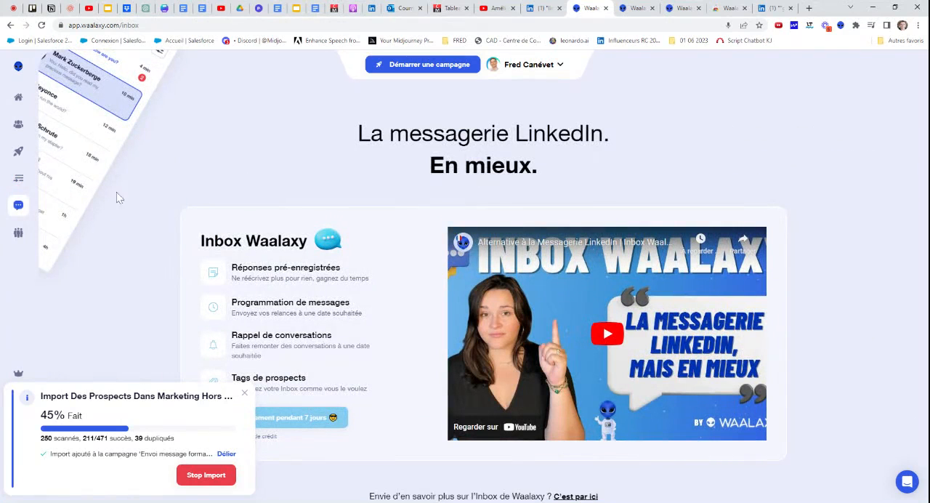
mouse_move(60, 206)
click(31, 237)
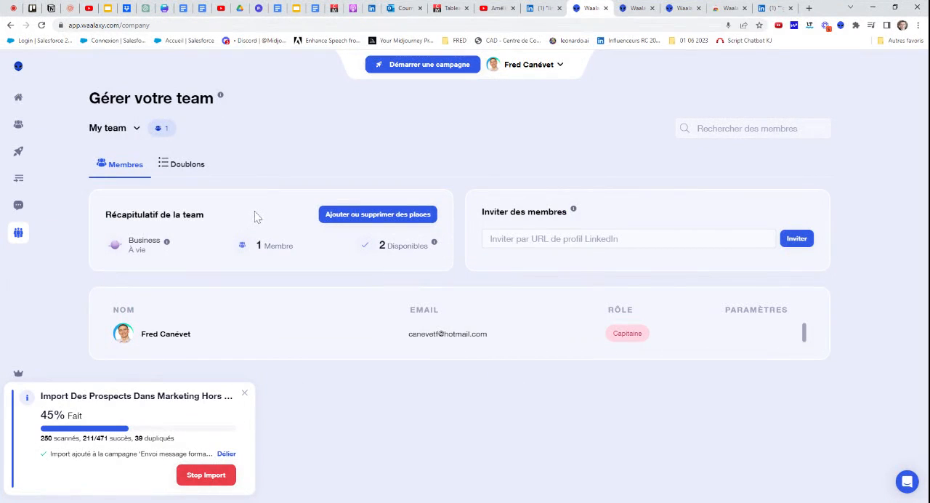
mouse_move(29, 131)
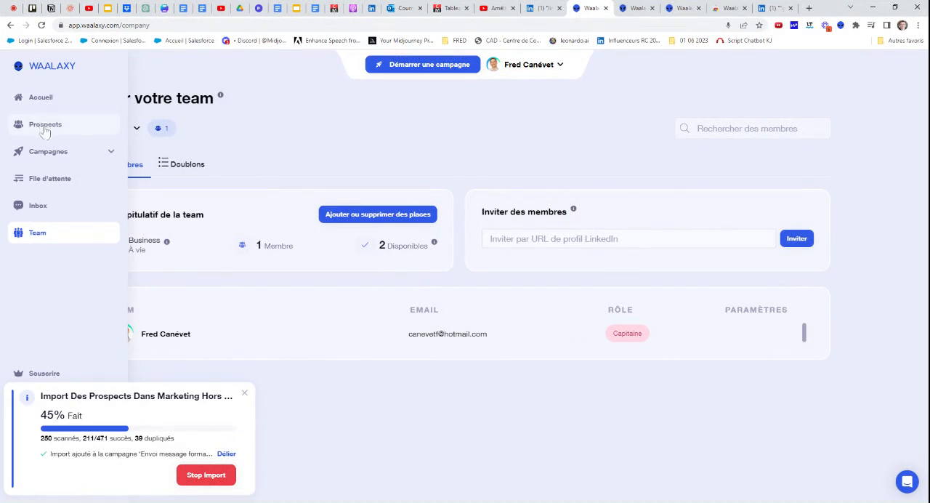
Revisit the prospect lists, then start a new campaign and browse the available sequences to choose from
click(45, 126)
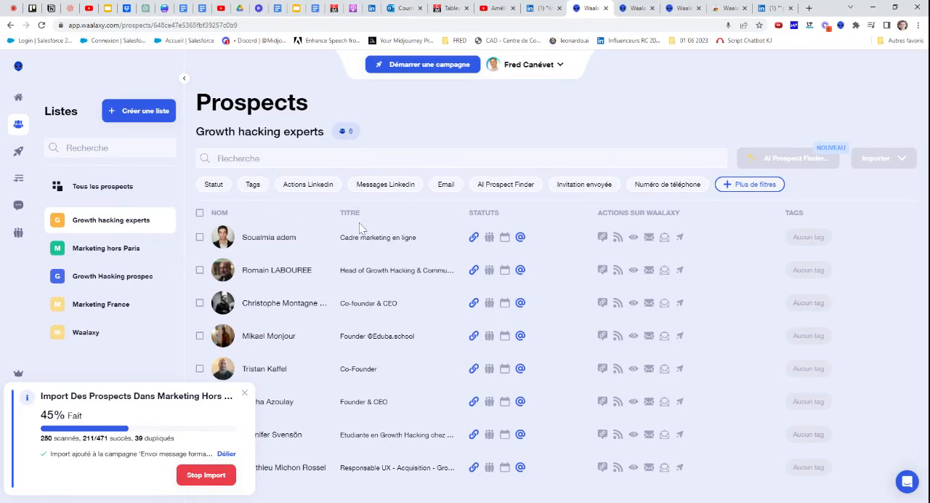
click(18, 154)
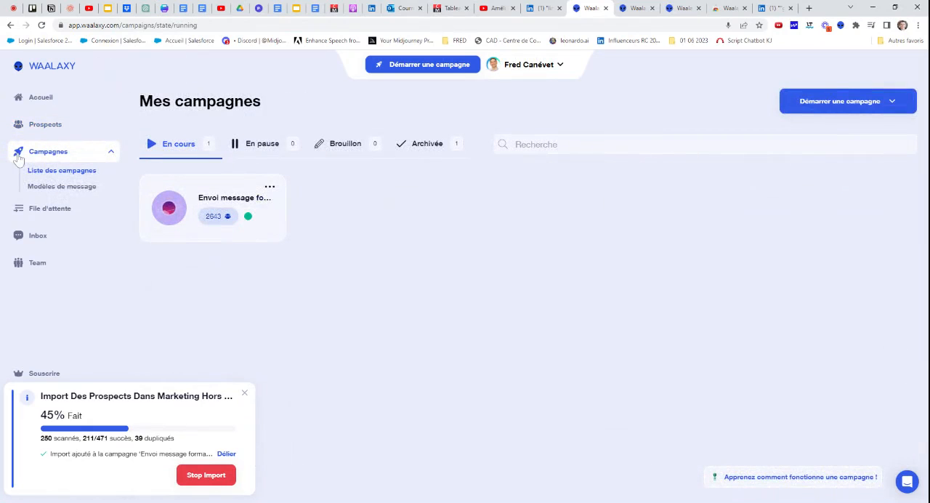
click(803, 110)
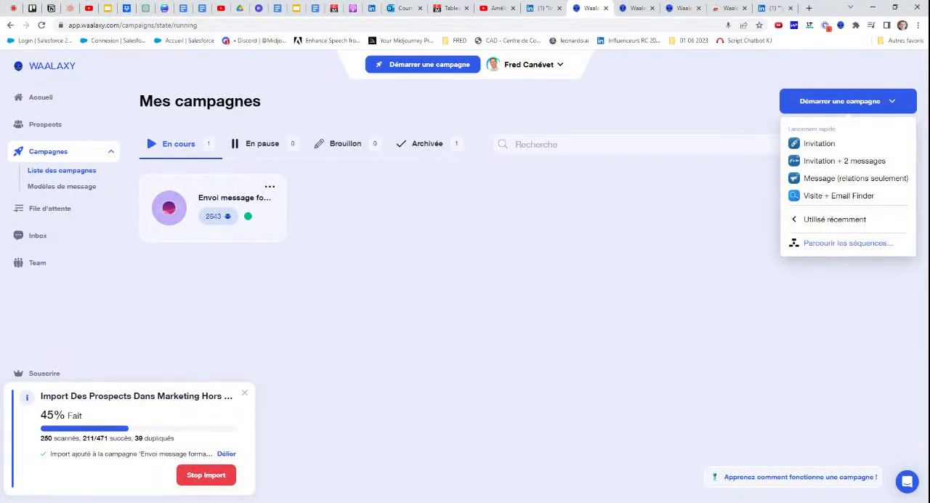
click(843, 242)
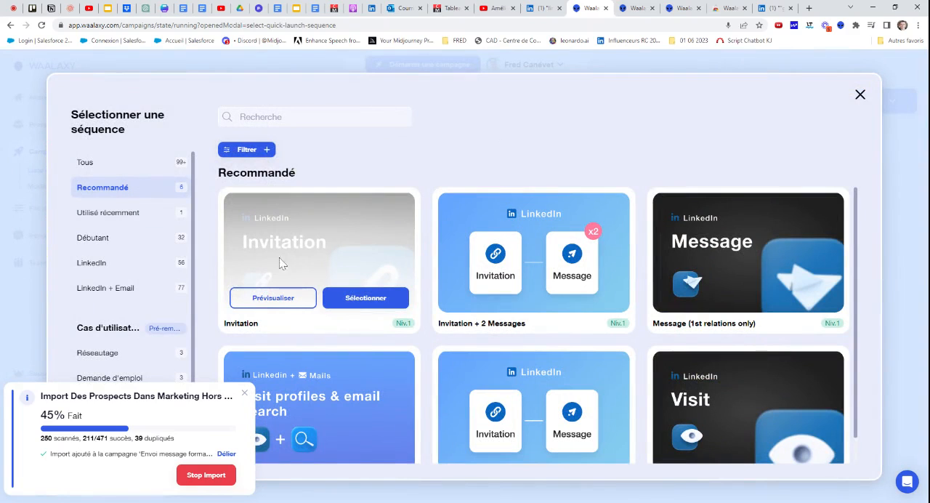
Look through the recommended, recently used and beginner (Débutant) sequence templates available for the new campaign
scroll(349, 220, down, 1)
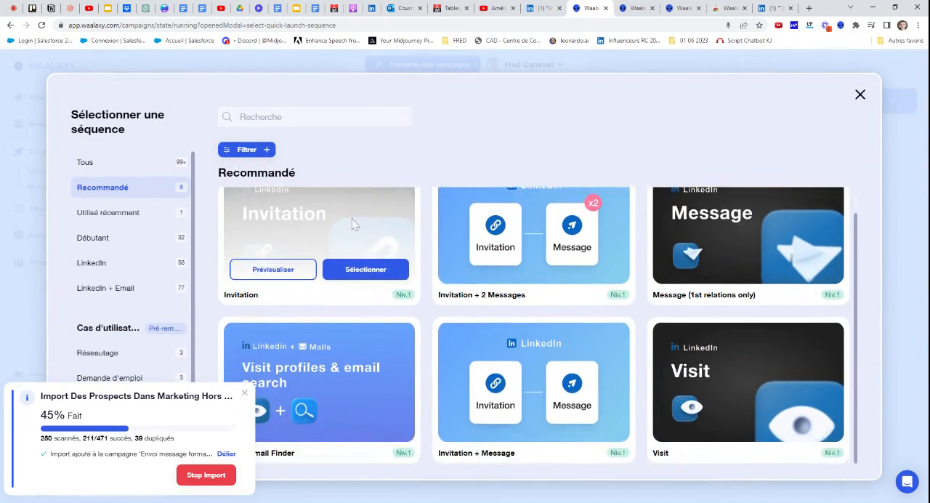
scroll(390, 247, up, 1)
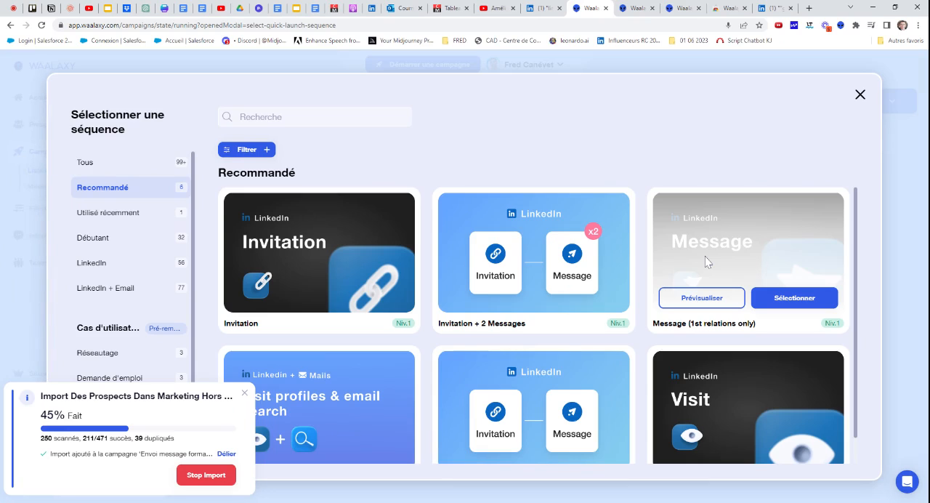
scroll(276, 323, down, 1)
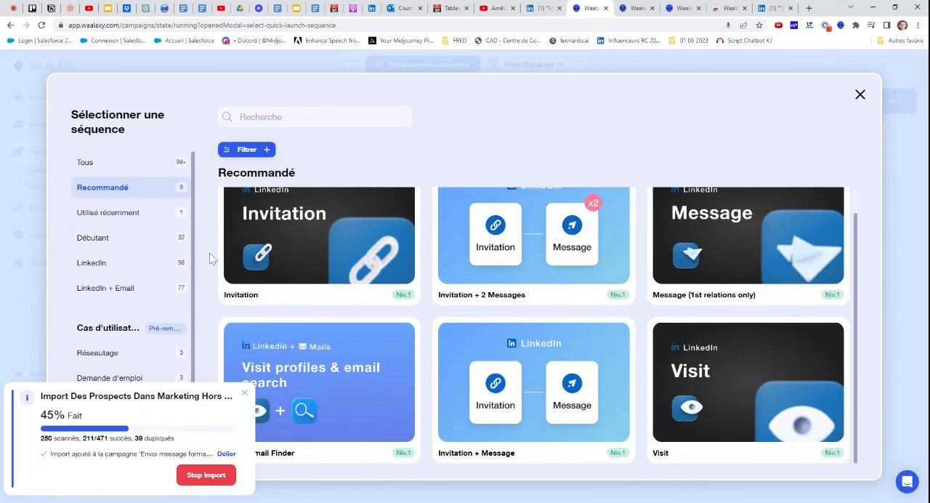
click(124, 221)
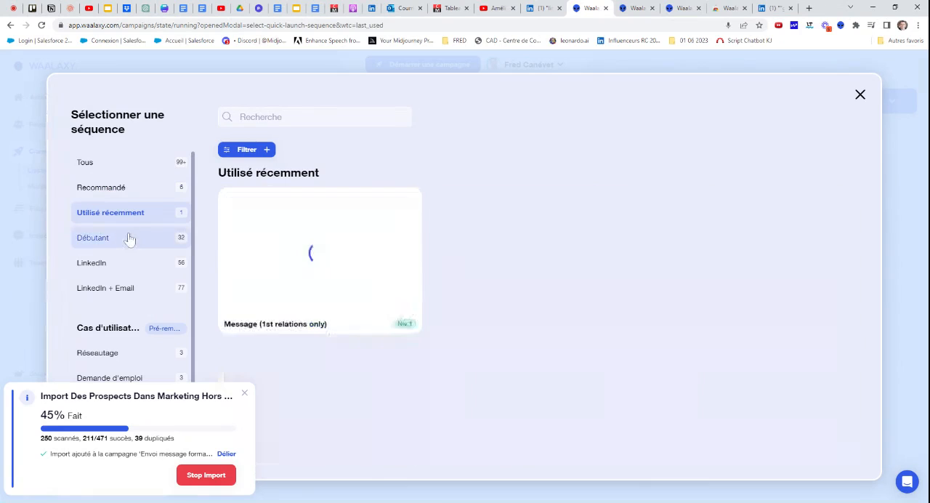
click(127, 240)
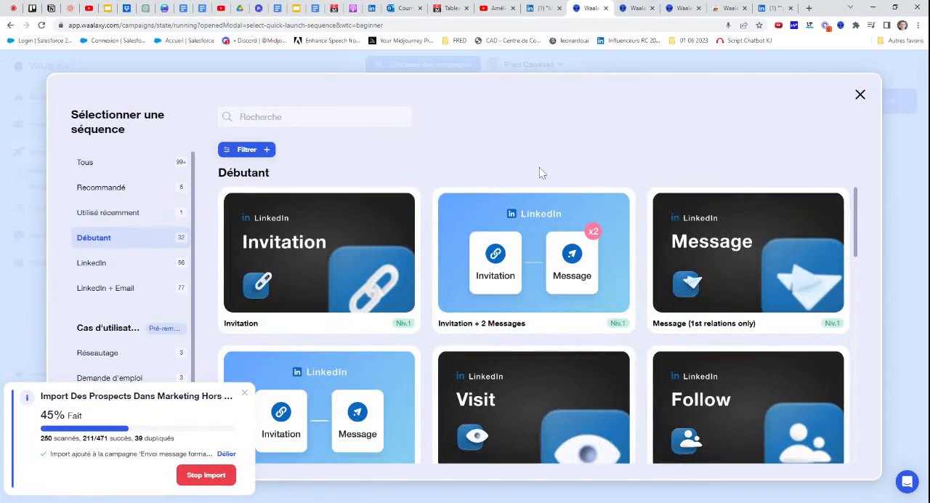
scroll(544, 218, down, 5)
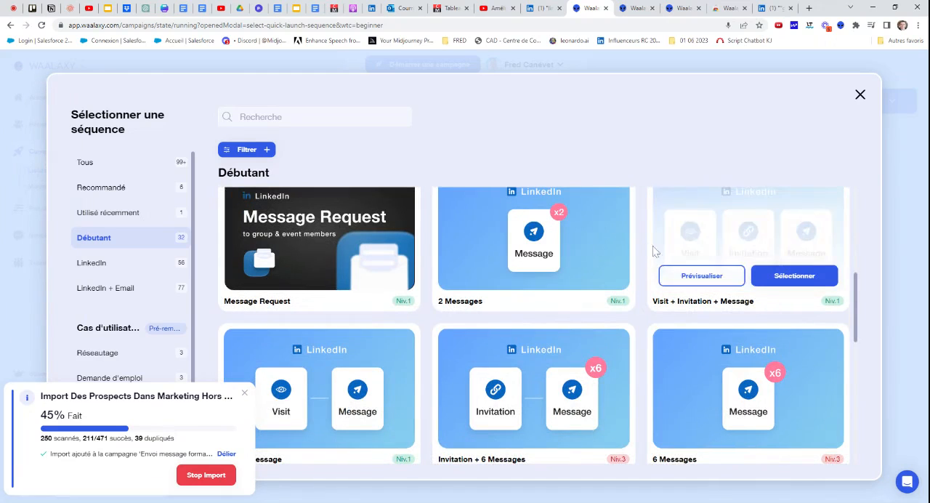
scroll(471, 279, down, 10)
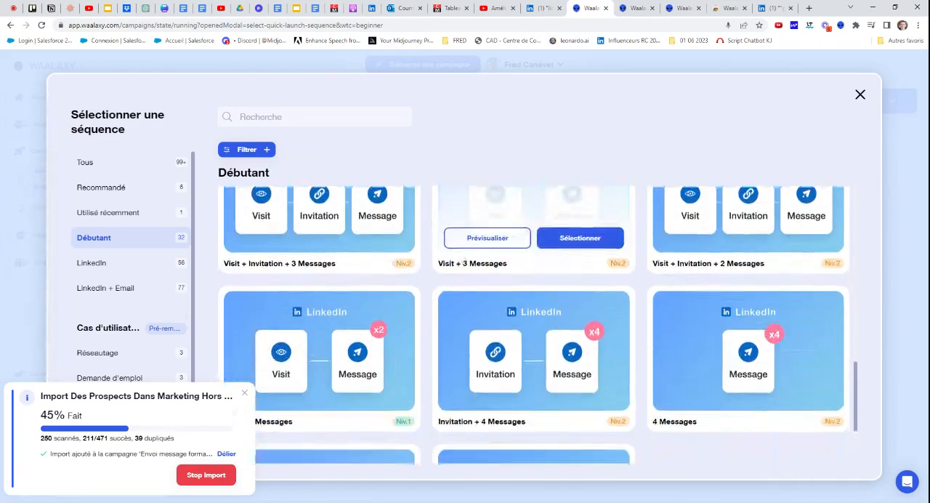
scroll(503, 272, down, 5)
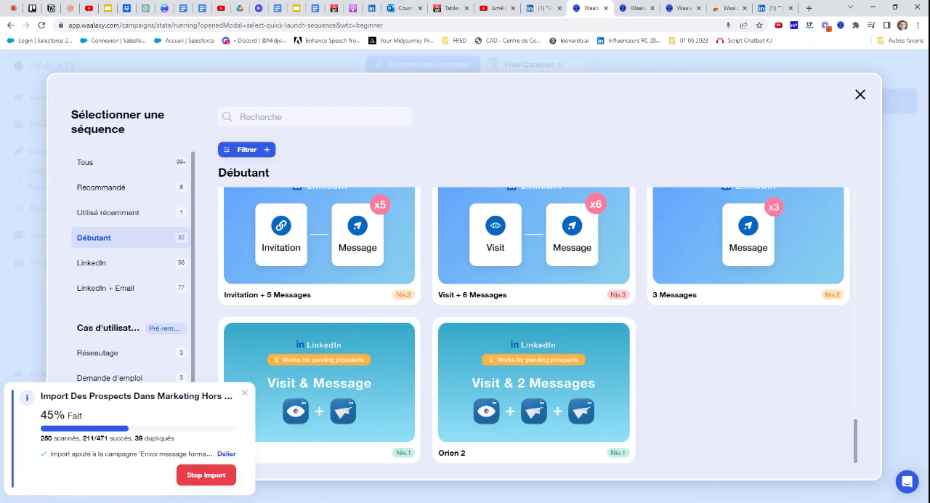
Select the recommended LinkedIn sequence "Message (1st relations only)" for the new campaign
click(134, 193)
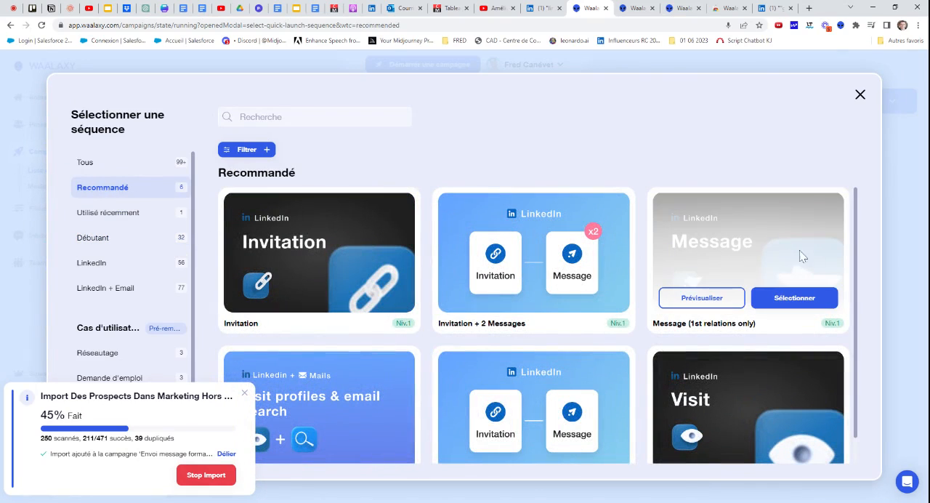
mouse_move(740, 301)
click(791, 300)
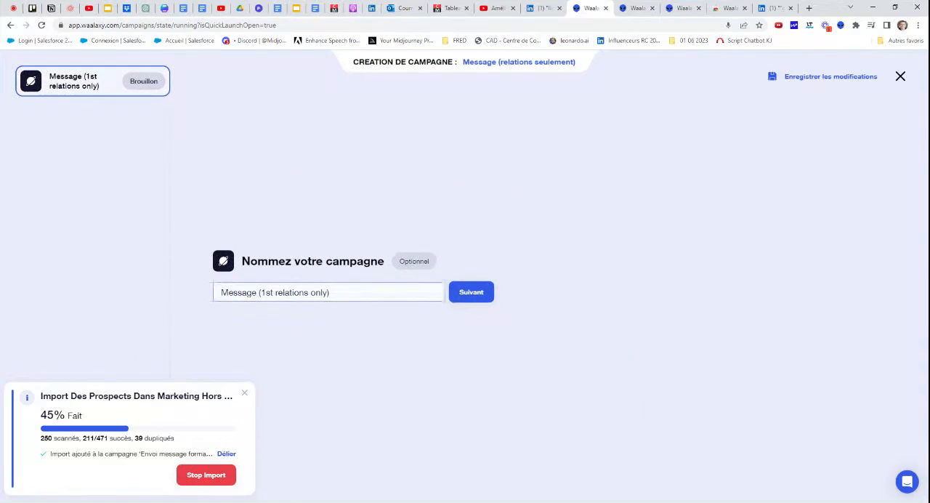
Name the campaign "Message ChatGPT growth hacker" and continue to adding prospects
drag(329, 292, 179, 315)
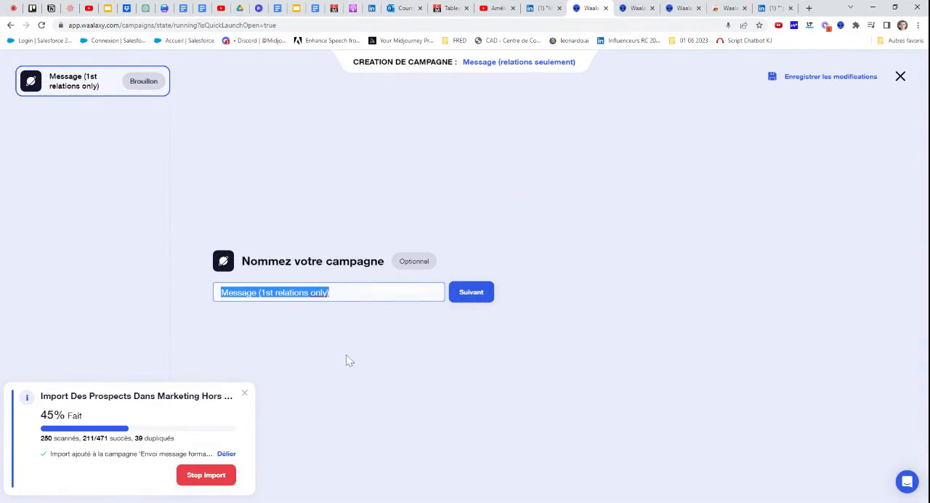
text(Message C)
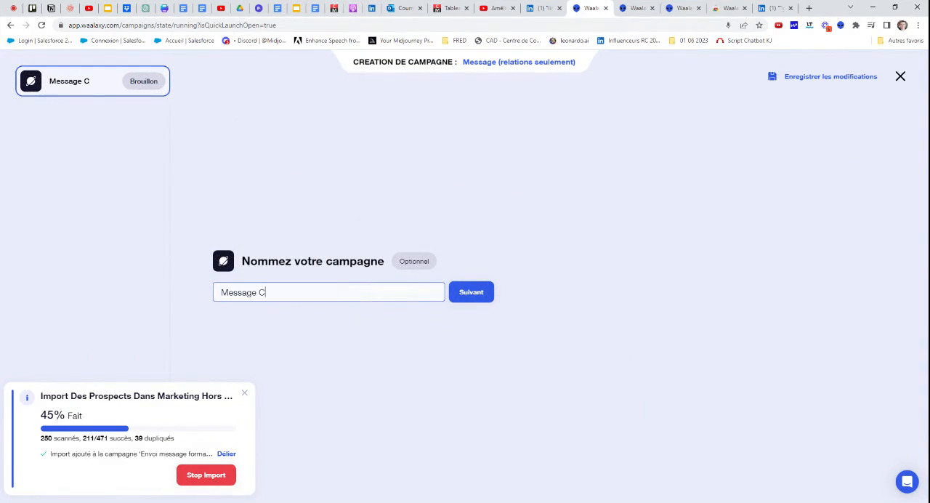
text(hatGPT)
key(BackSpace)
text(growth ha)
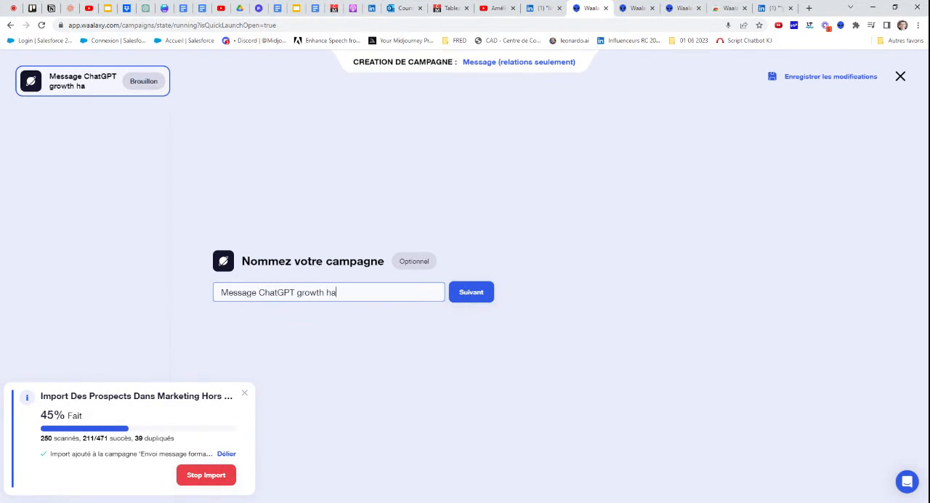
text(xc)
key(BackSpace)
text(ck)
key(BackSpace)
key(BackSpace)
key(BackSpace)
text(cker)
click(491, 301)
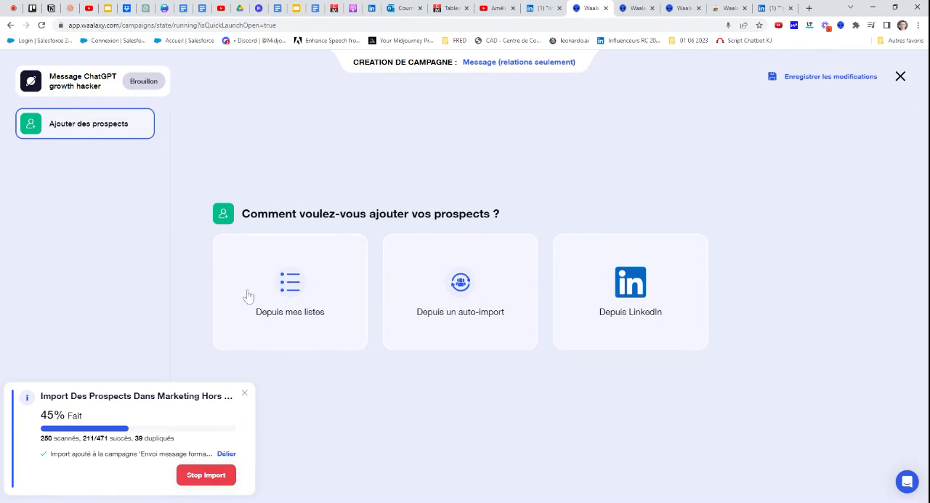
Add all prospects from the existing list "Growth hacking experts" to the campaign
click(285, 292)
click(289, 292)
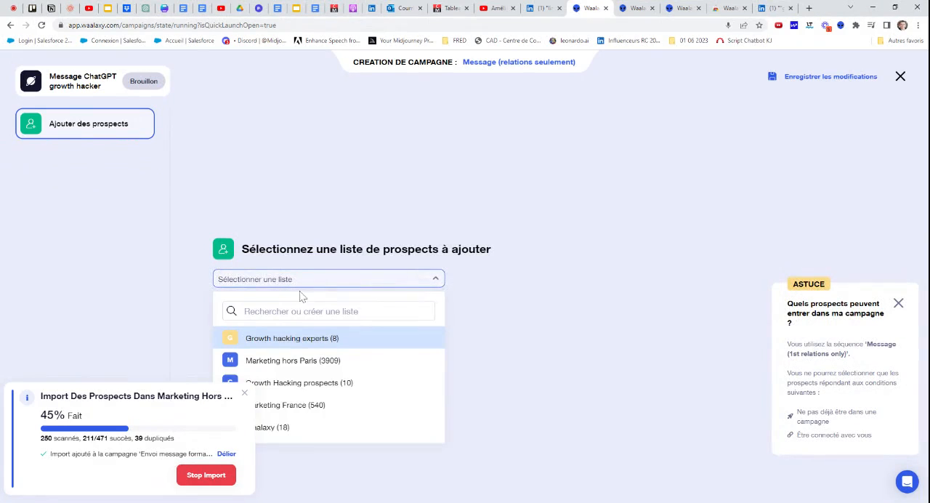
click(333, 346)
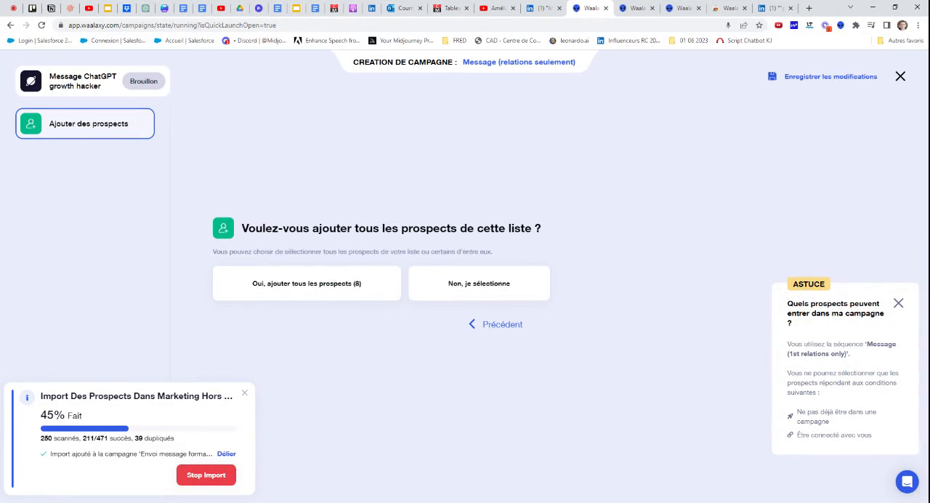
click(322, 290)
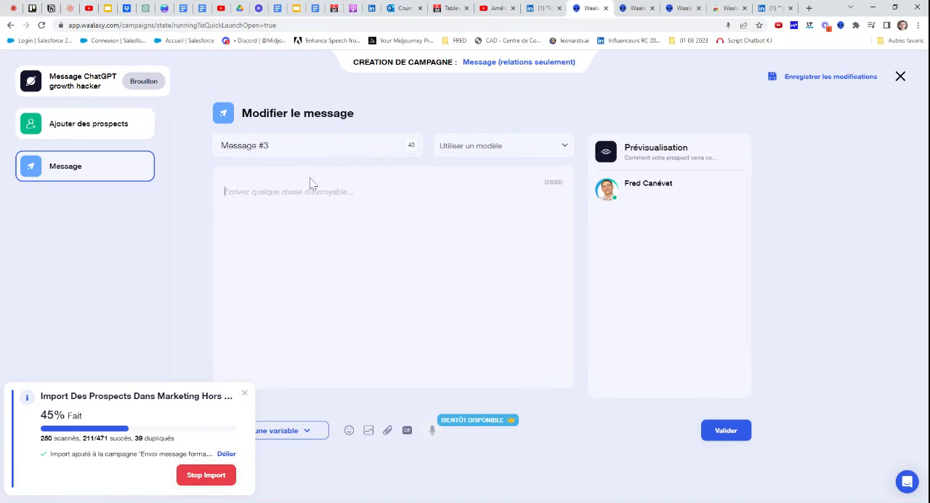
In ChatGPT, submit "ecris un message motivant sur une nouvelle formation chat GPT que je voudrais offrir pour apprendre les trucs et astuces pour chat gpt"
click(145, 8)
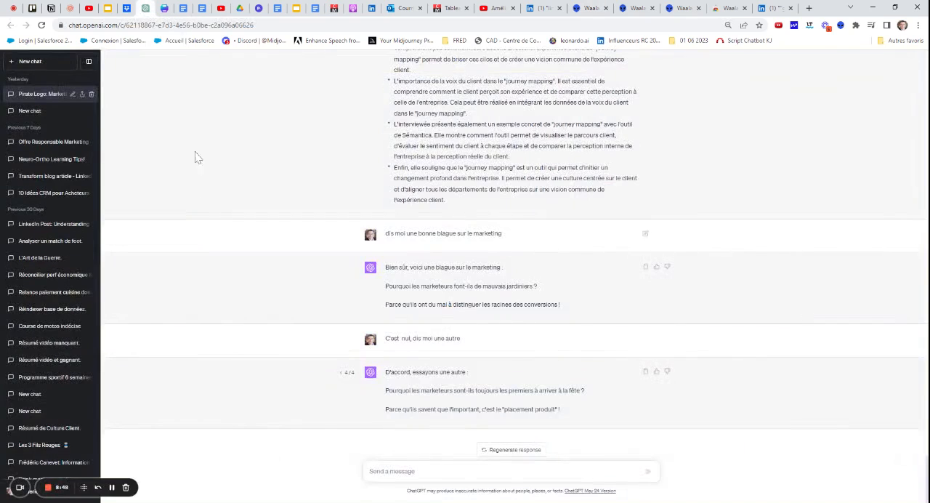
text(ecr)
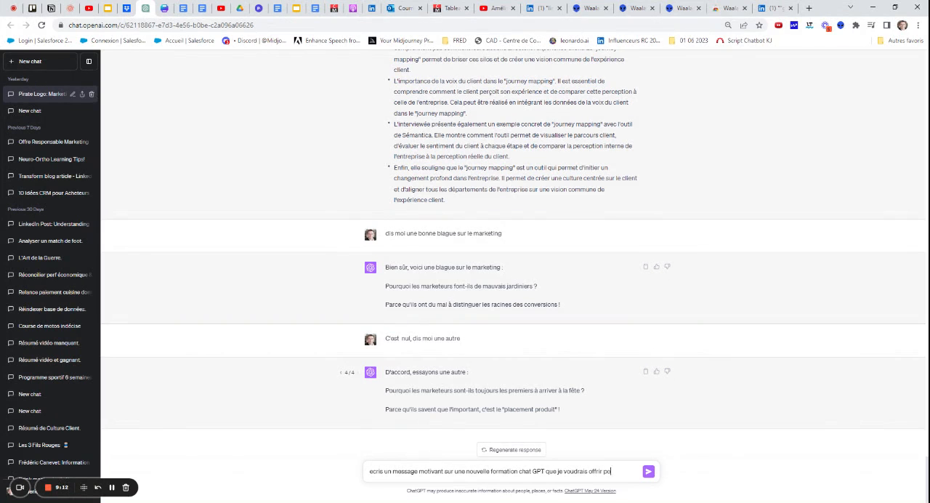
text(ndre)
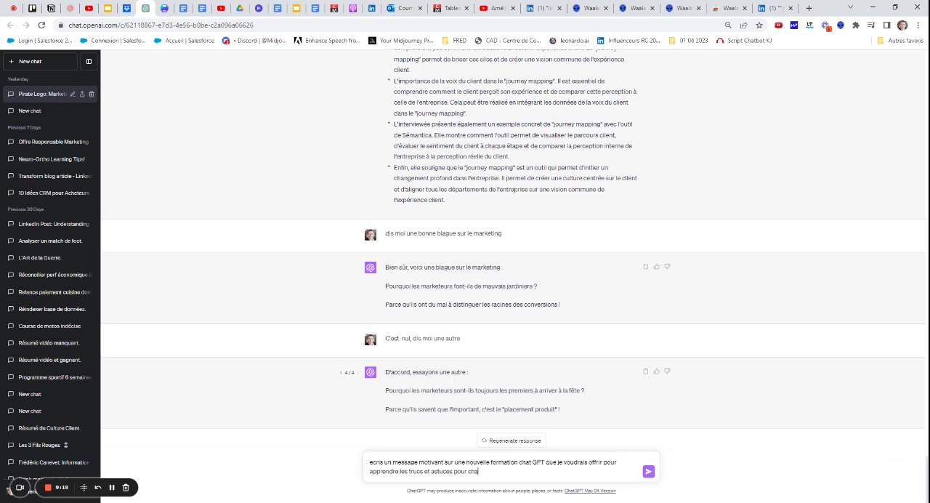
text(les trucs et astuces pour chat gpt)
key(Return)
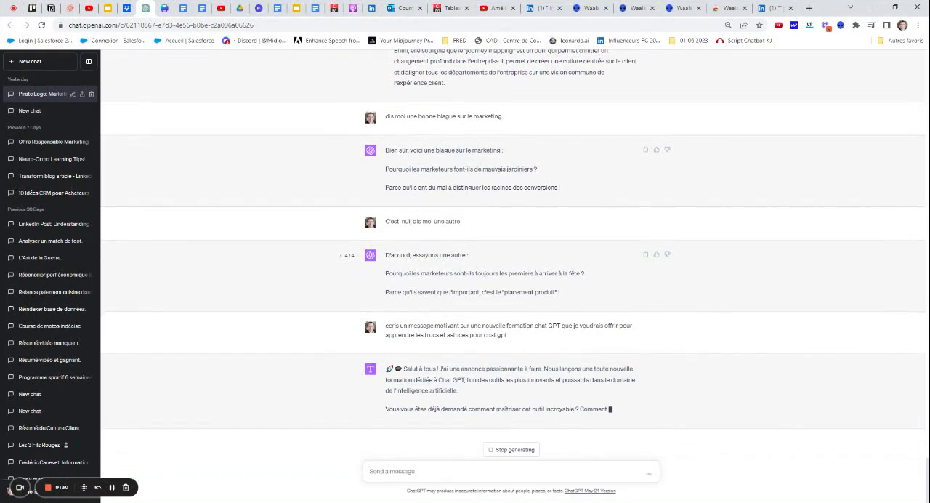
Stop the reply and resubmit the prompt with "motivant" replaced by "infomation" and "gratuite au" added after "formation"
drag(407, 358, 538, 349)
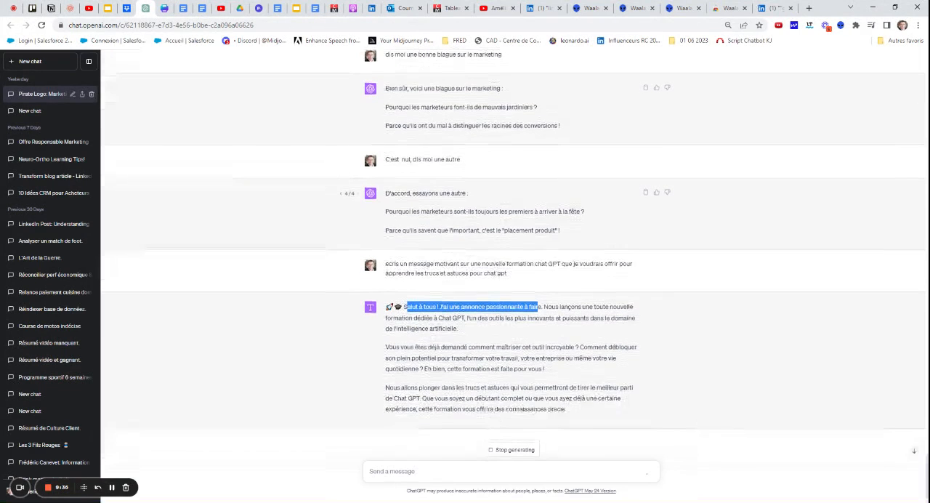
click(497, 455)
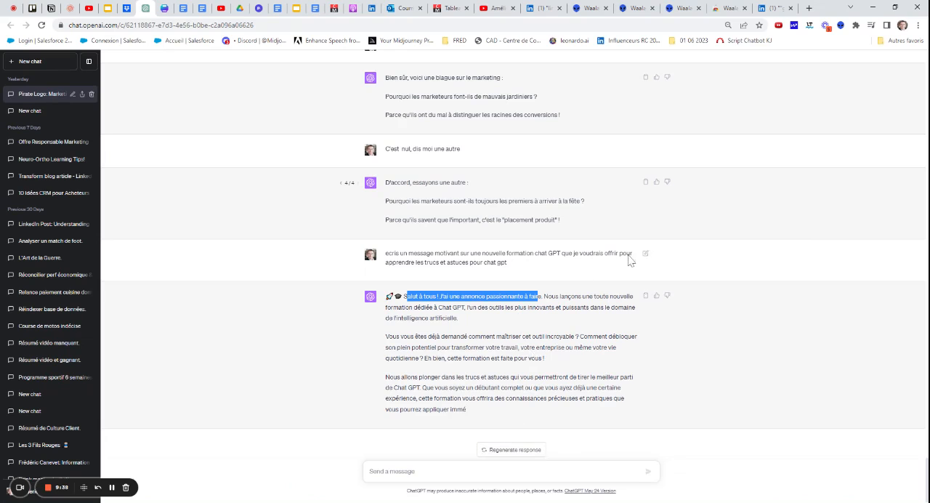
click(449, 470)
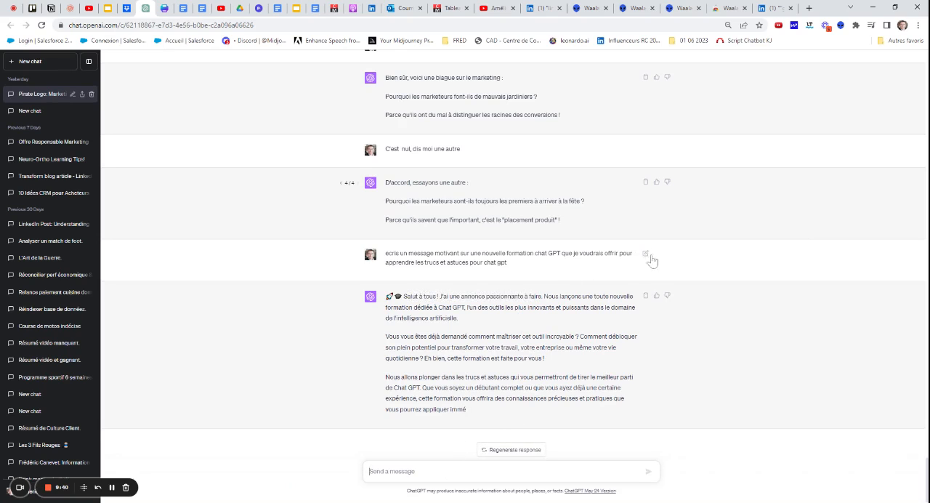
click(650, 256)
double_click(448, 235)
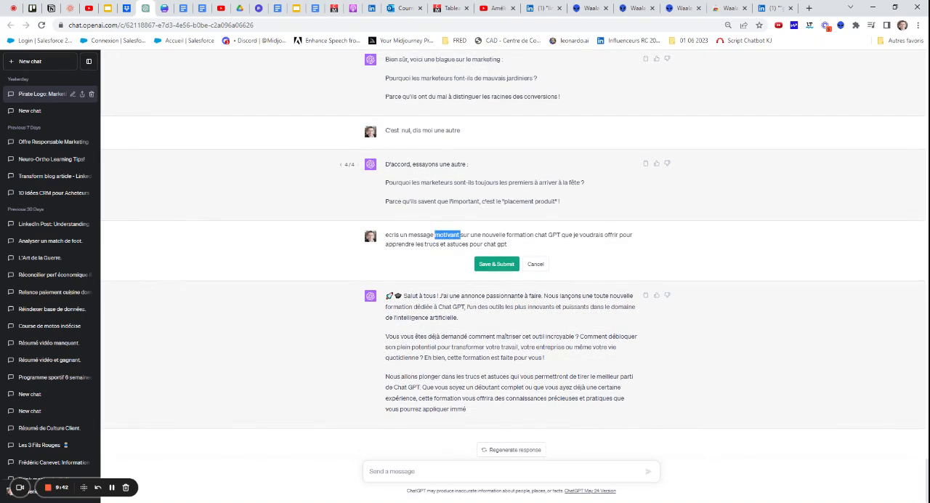
text(ion sur une nouvelle formation)
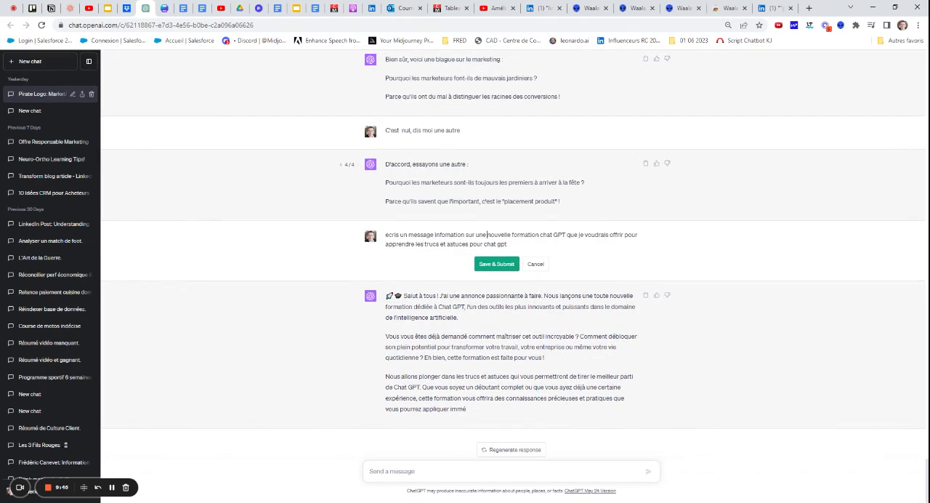
text( gratuite)
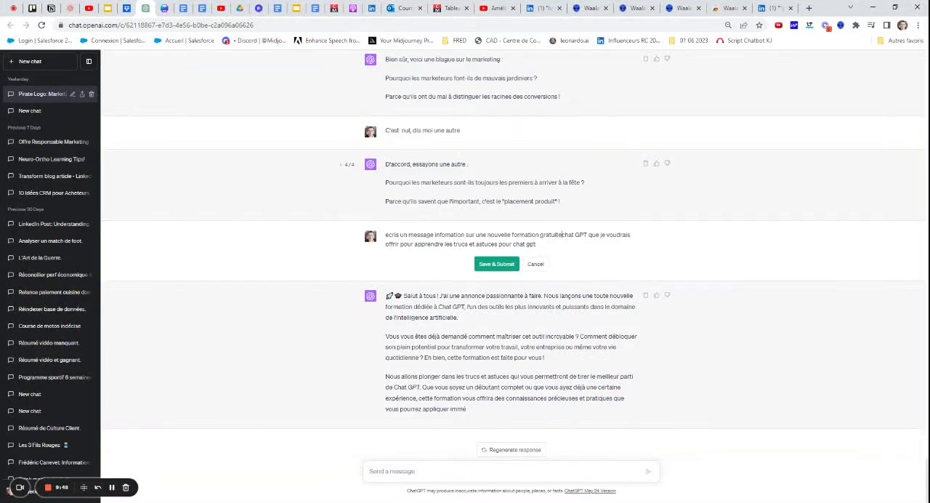
text( au)
click(497, 264)
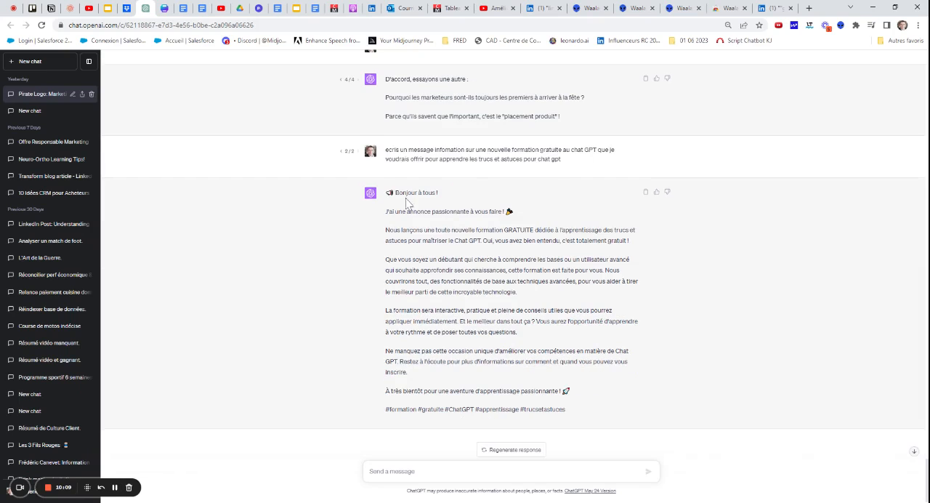
Back in Waalaxy, paste ChatGPT's announcement text into the campaign message and add the line "Bonjour" above it
click(589, 8)
key(ctrl+v)
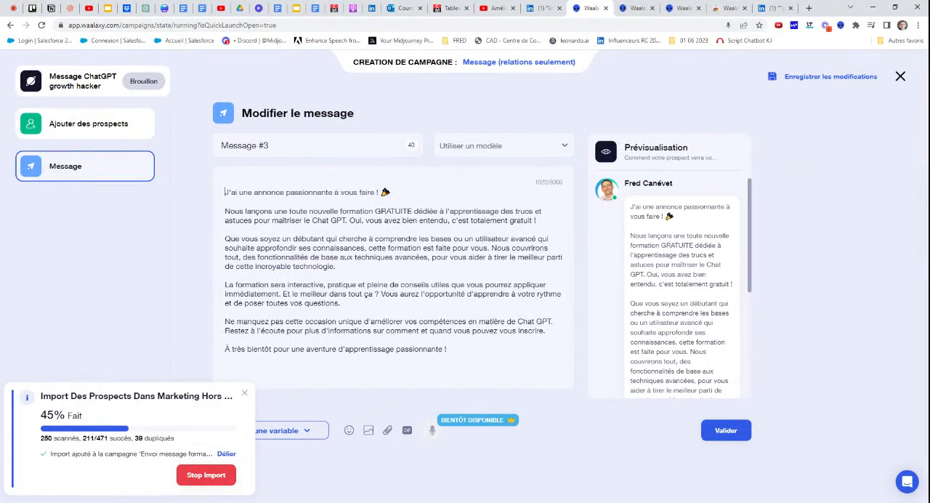
key(Return)
text(Bonjour)
key(Return)
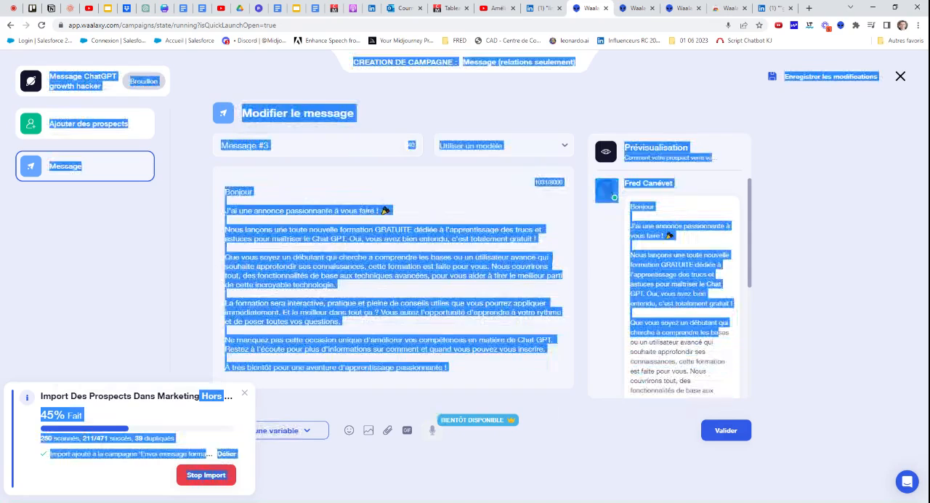
Insert the first-name variable in the message's greeting so that it reads "Bonjour {{firstName}},"
click(311, 434)
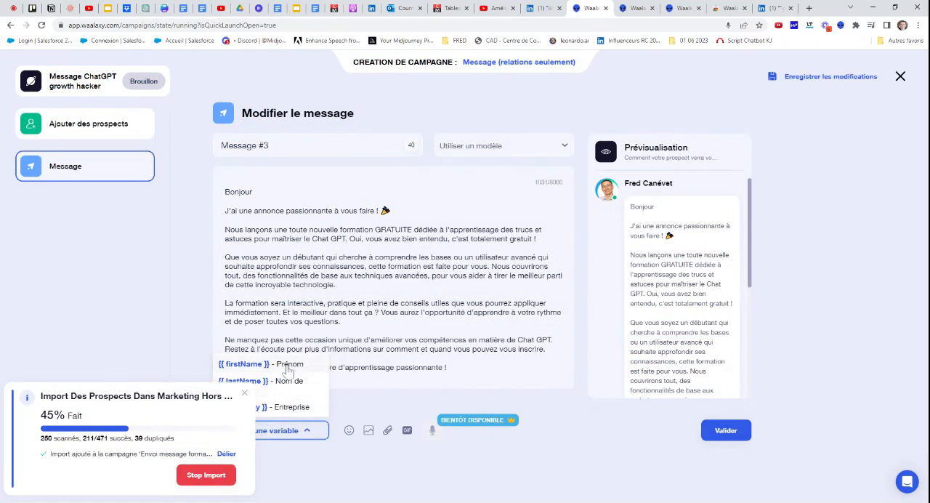
click(316, 365)
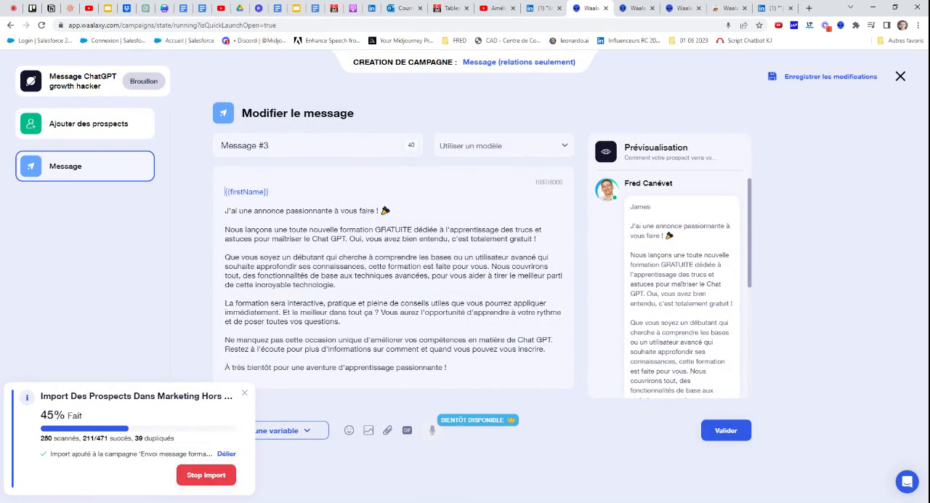
text(Bo)
key(BackSpace)
key(BackSpace)
text(Bonjour)
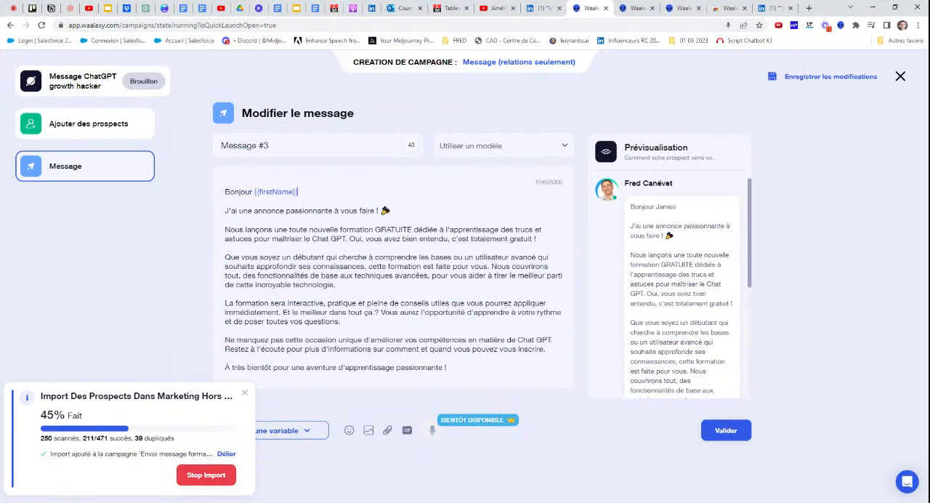
click(309, 430)
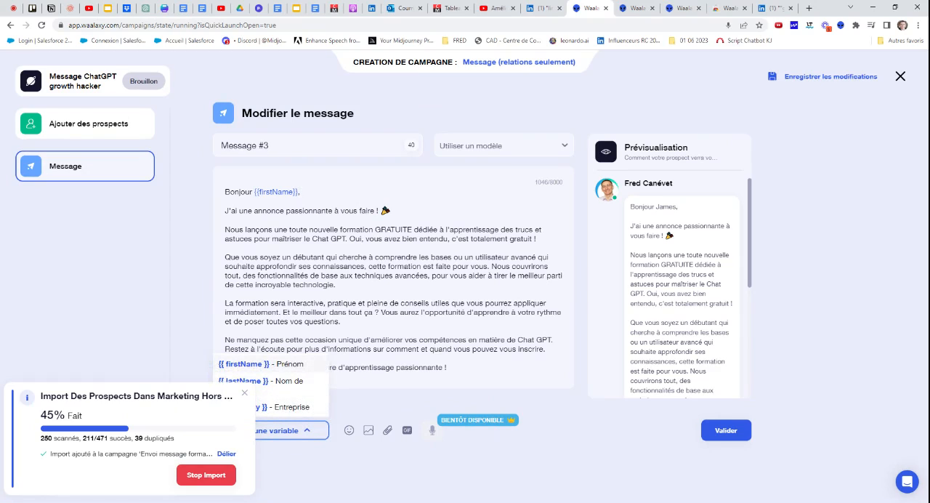
click(363, 257)
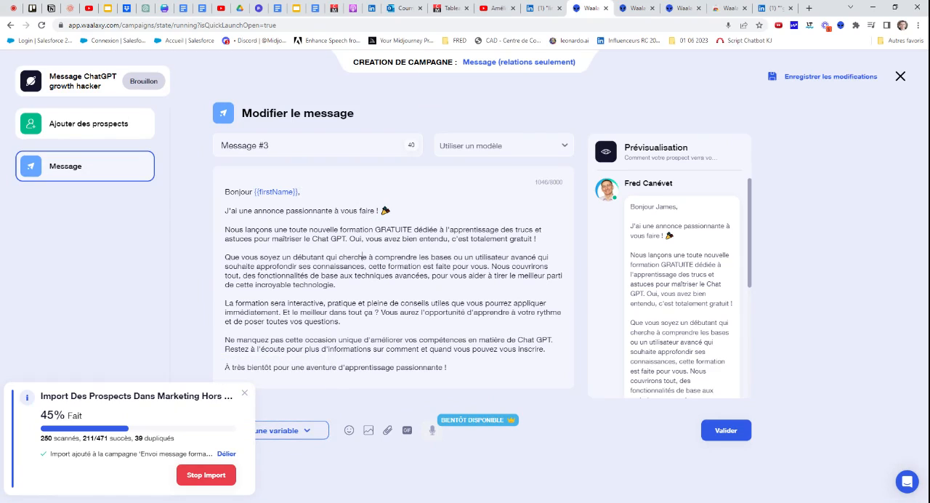
Delete the sentence "J'ai une annonce passionnante à vous faire !" from the campaign message, attach a JPG image and validate the message
drag(225, 201, 391, 210)
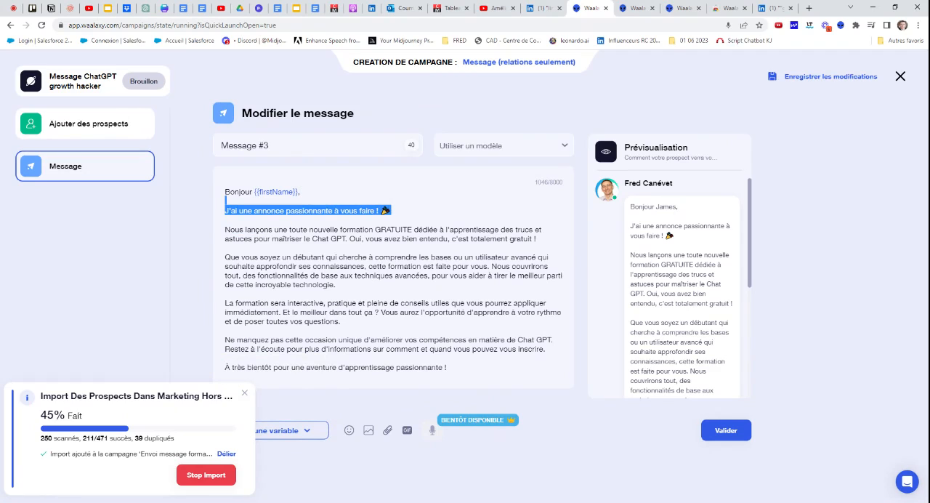
key(BackSpace)
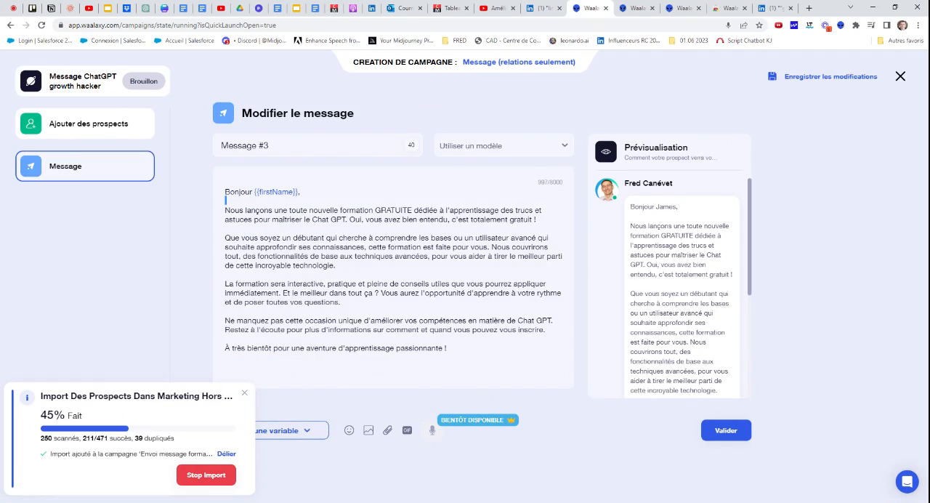
scroll(626, 259, down, 4)
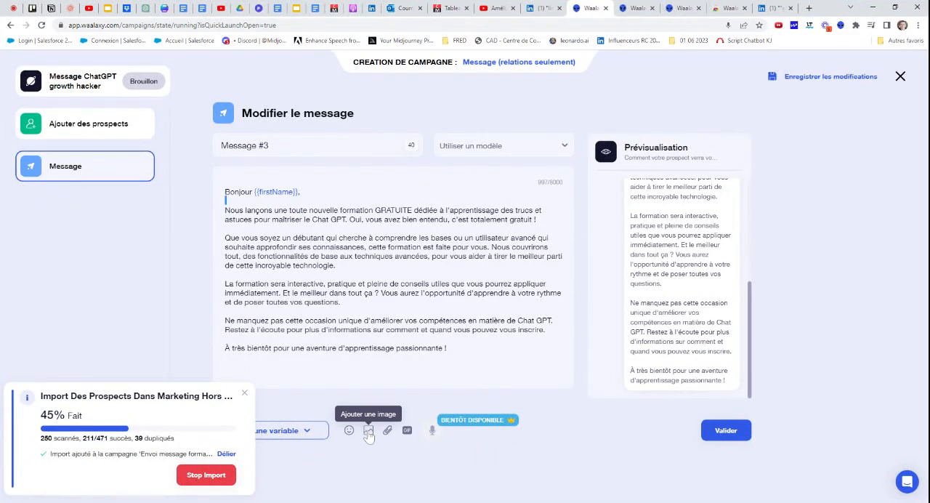
click(368, 432)
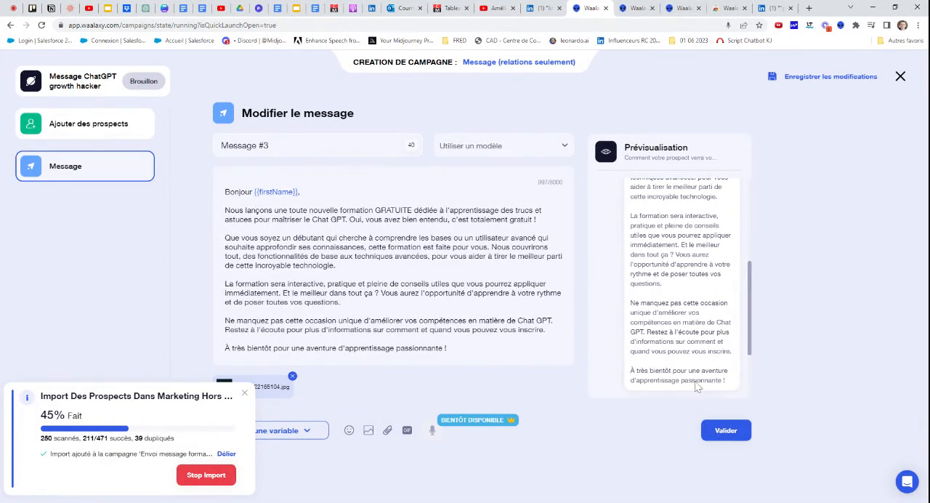
click(725, 431)
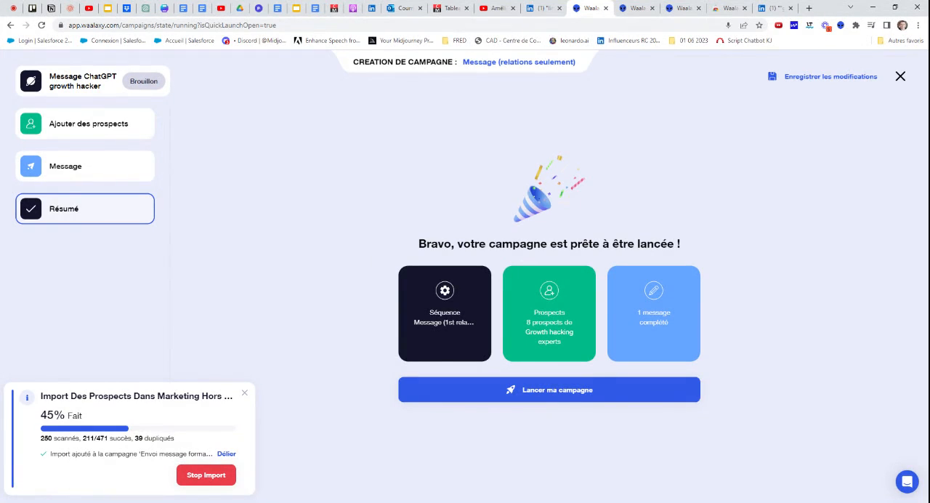
Reduce the campaign's Growth hacking experts prospects to the fourth, seventh and eighth contacts in the list, and save the selection
click(100, 133)
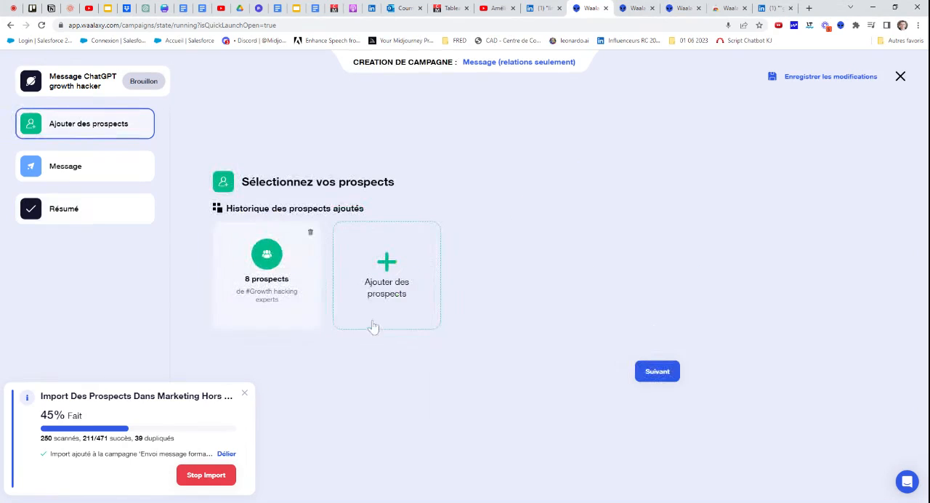
click(276, 277)
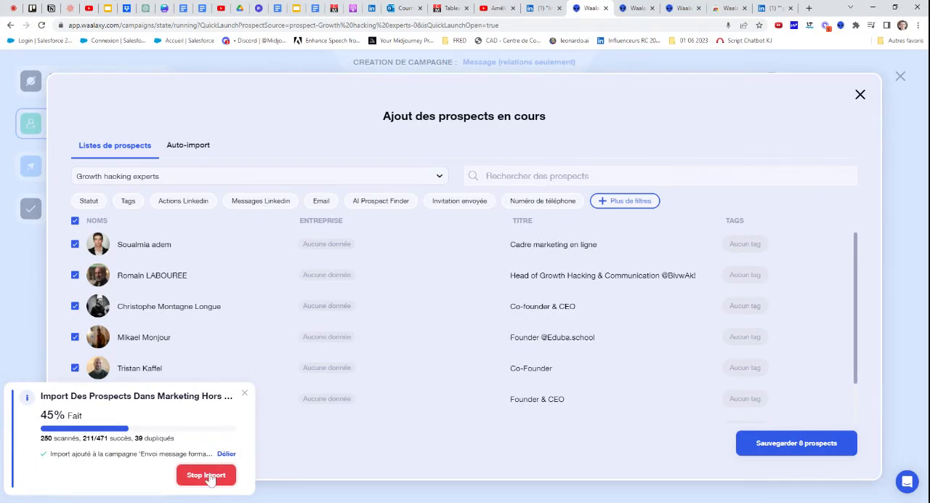
scroll(174, 302, down, 2)
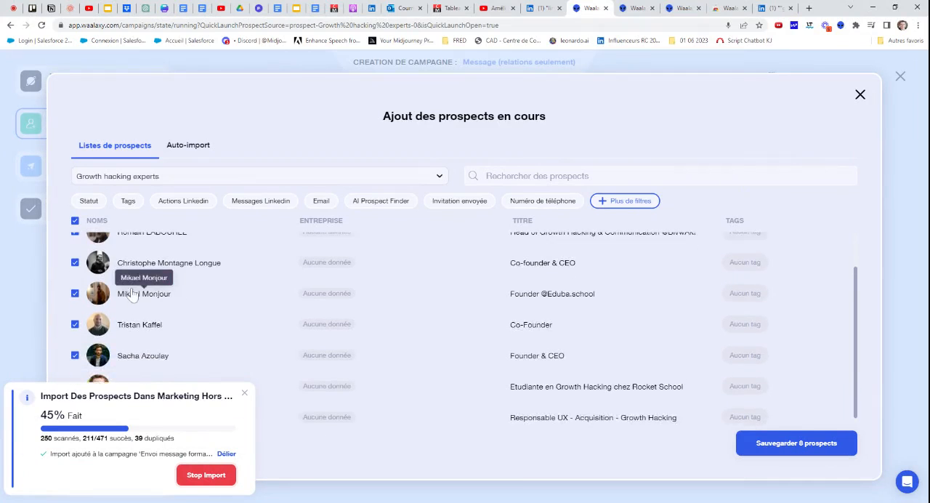
scroll(156, 301, up, 2)
scroll(142, 301, down, 2)
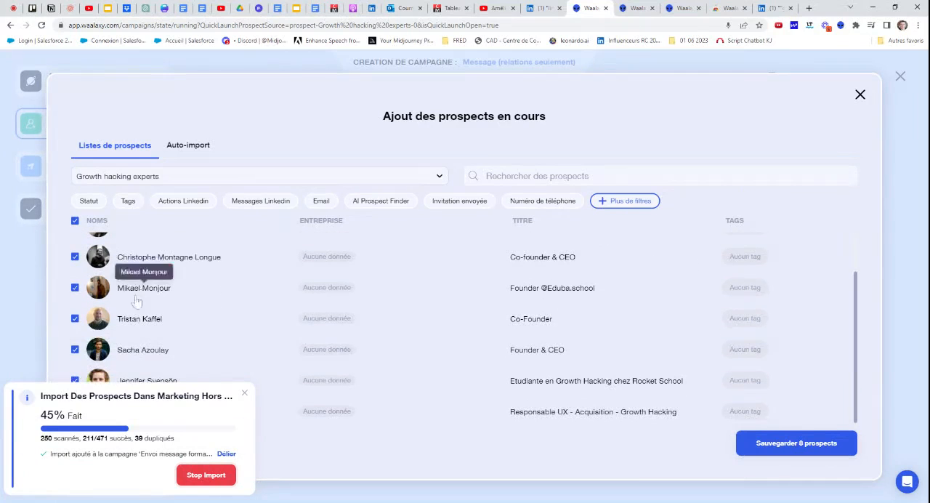
scroll(73, 251, up, 2)
click(75, 245)
click(74, 275)
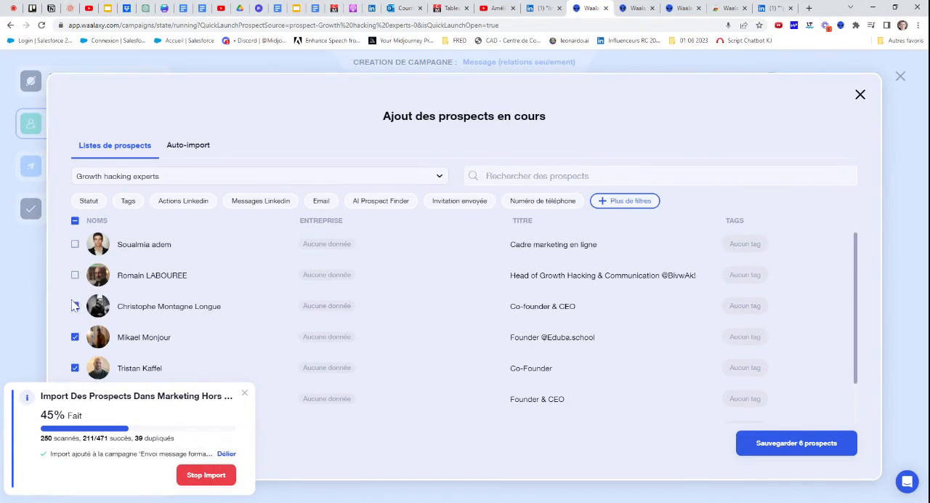
click(75, 307)
click(75, 369)
scroll(76, 371, down, 1)
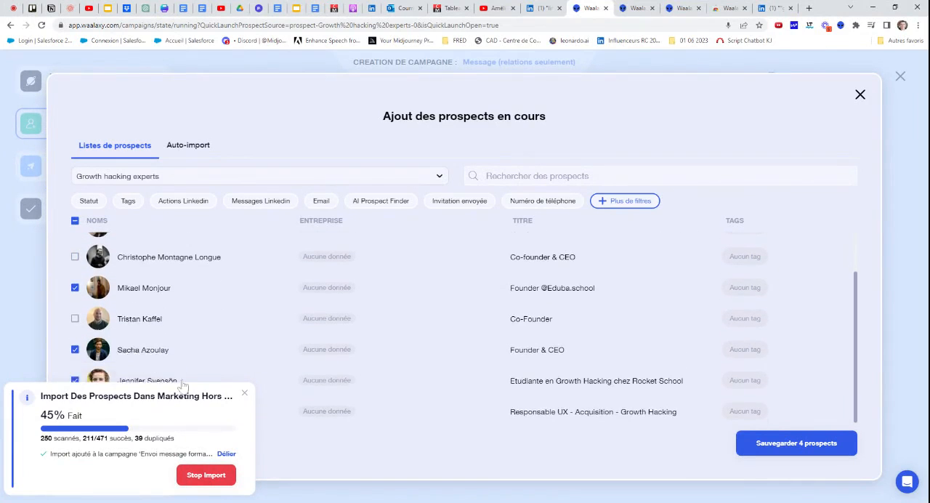
click(75, 350)
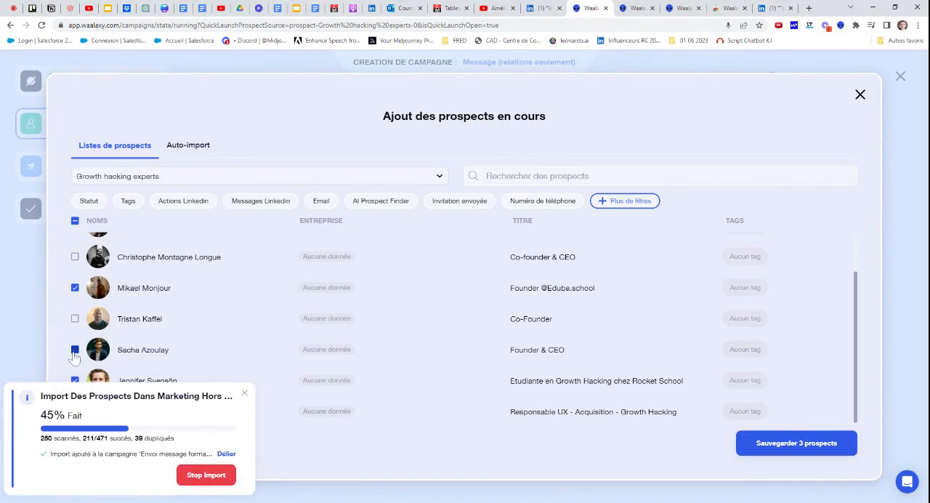
click(772, 446)
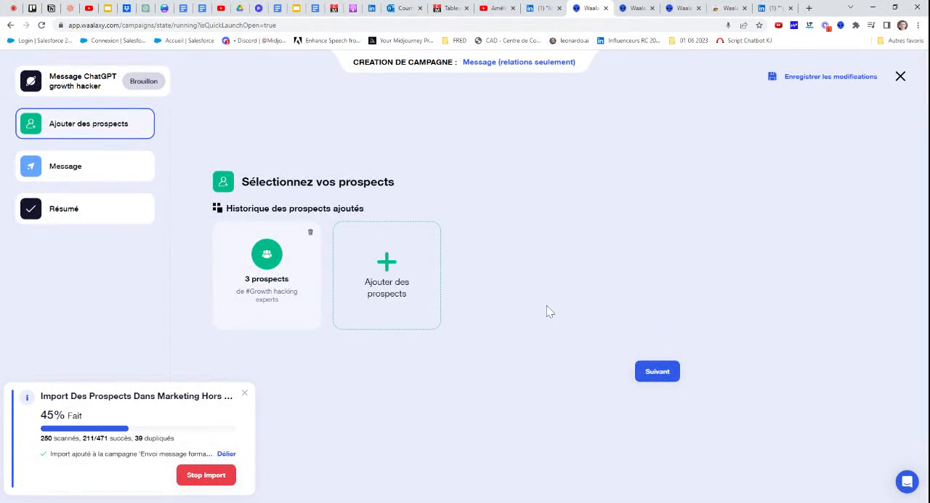
Check the message preview with its image, validate the message, save the campaign's changes without launching it and close the editor
click(657, 371)
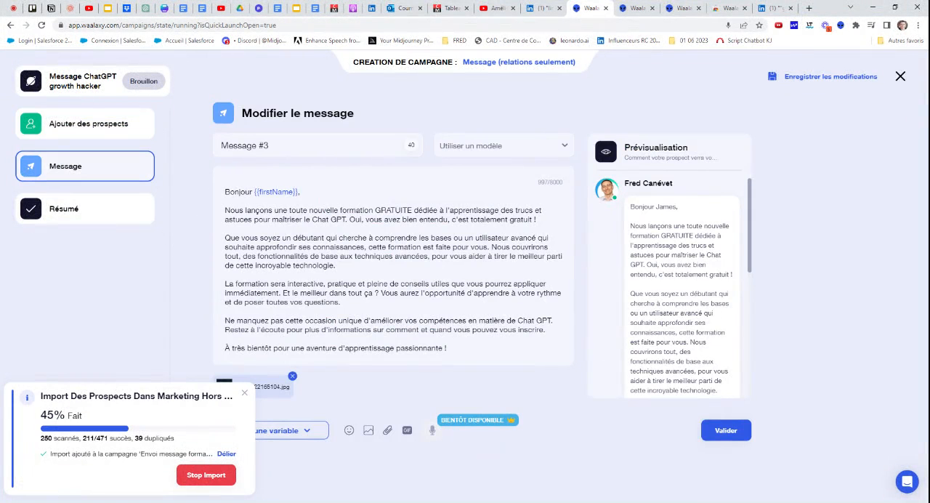
scroll(654, 291, down, 10)
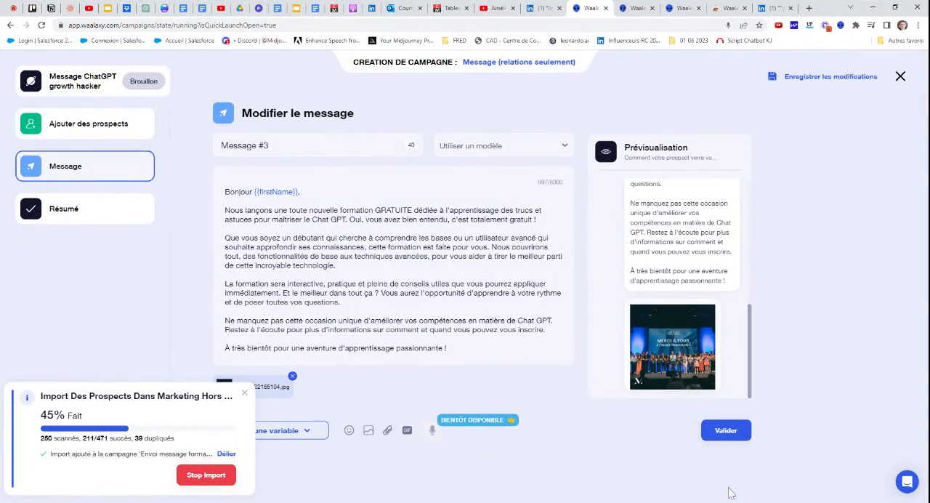
click(726, 431)
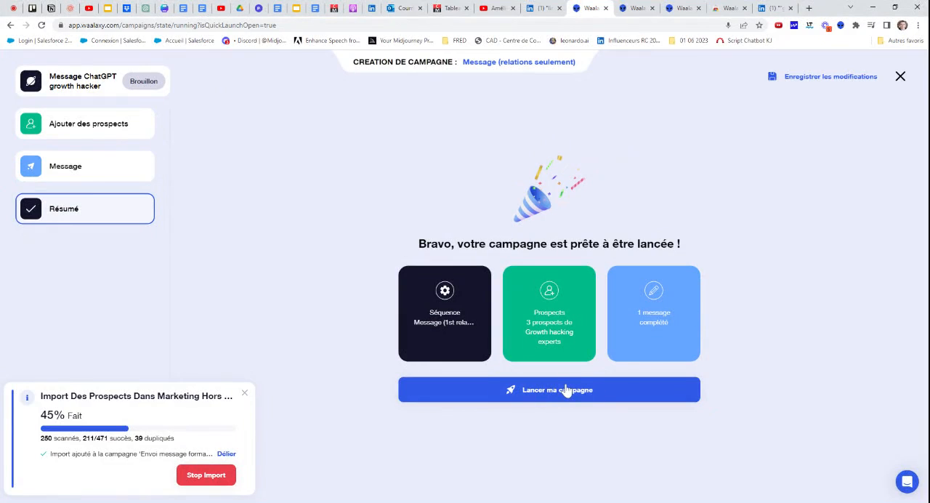
click(829, 77)
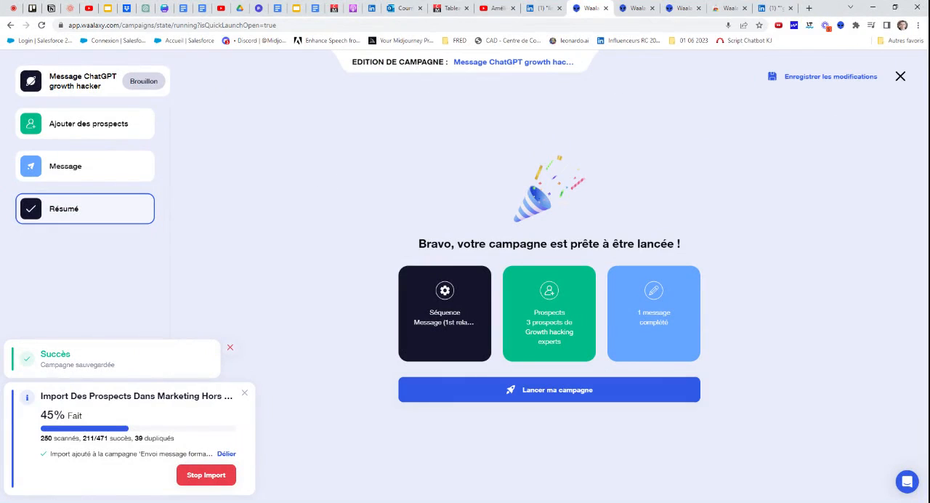
click(901, 76)
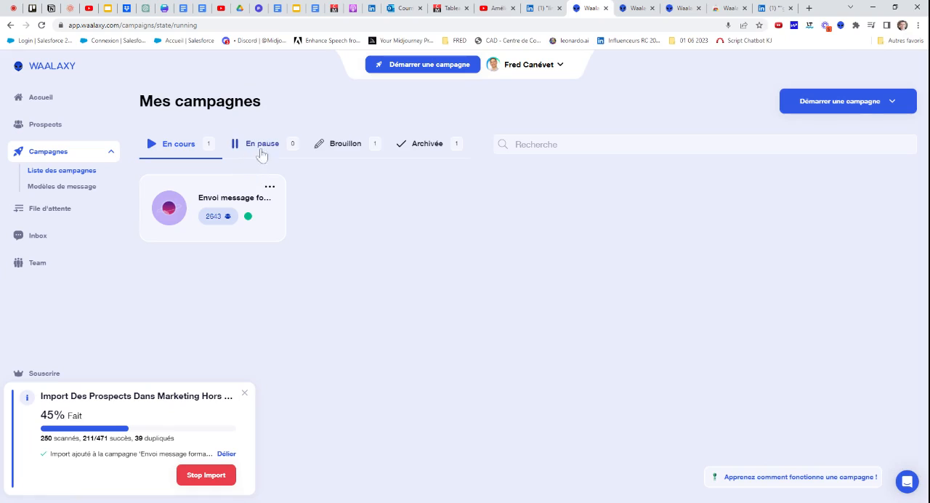
View the draft campaigns, open the Message ChatGPT growth hacker draft to review its summary, and close it
click(340, 144)
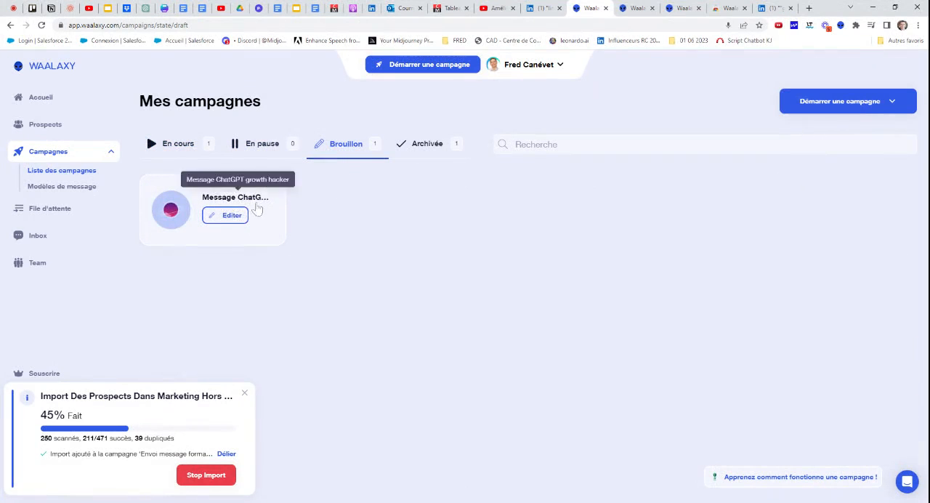
click(175, 213)
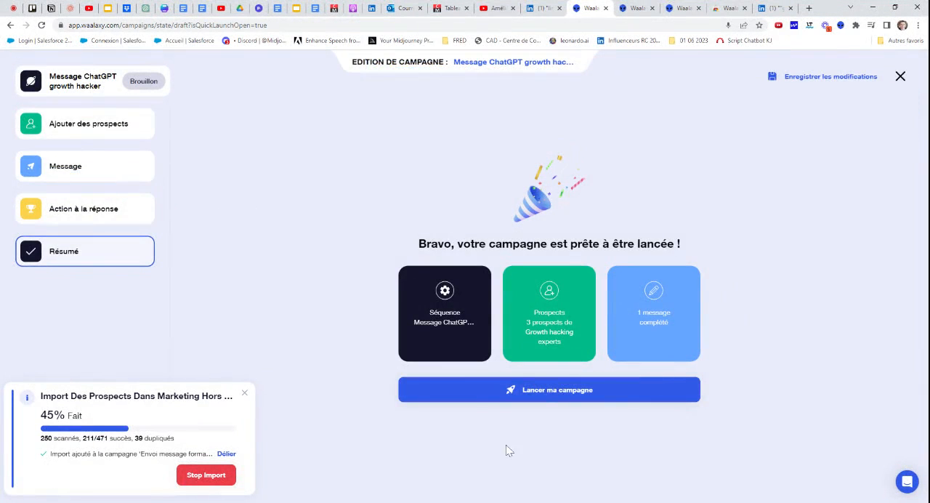
click(901, 76)
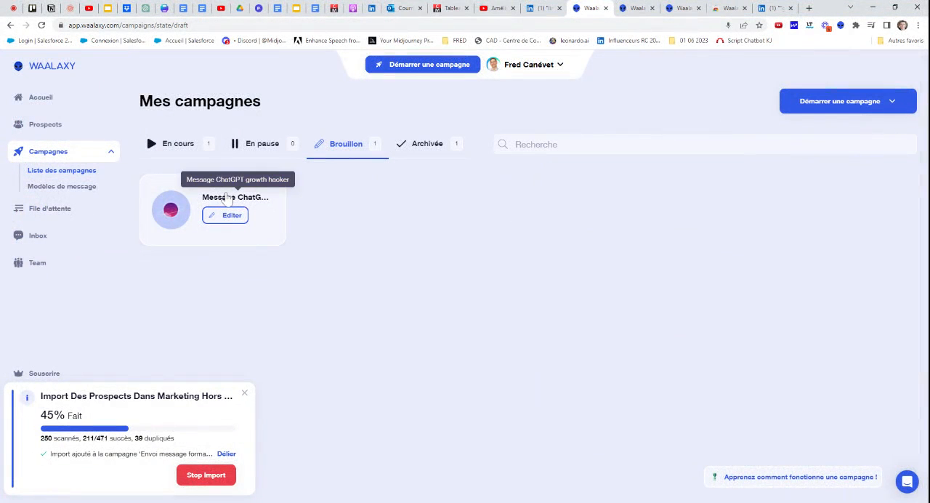
View the queue of LinkedIn actions and check which campaigns are available in its campaign filter
click(62, 209)
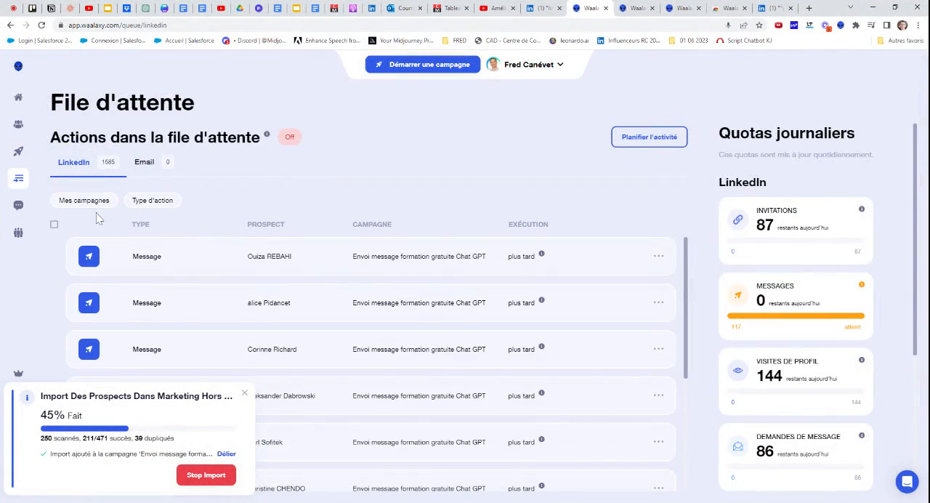
click(93, 203)
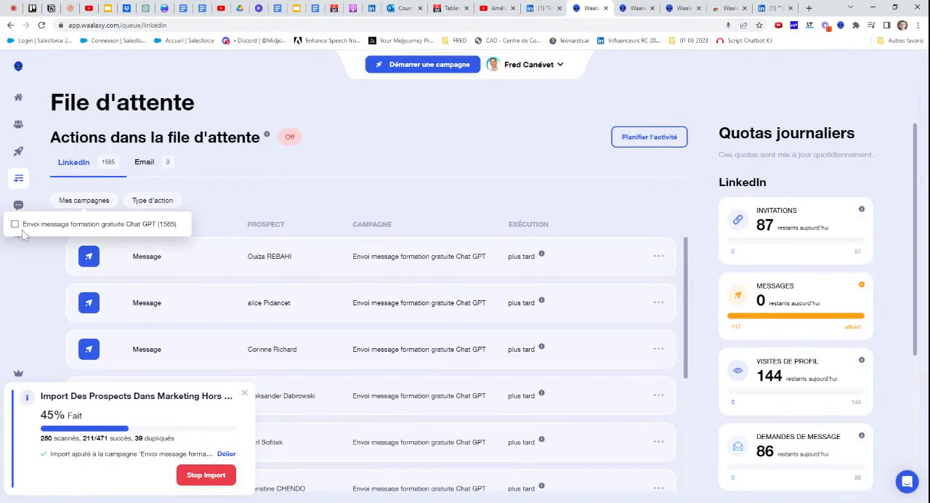
click(221, 195)
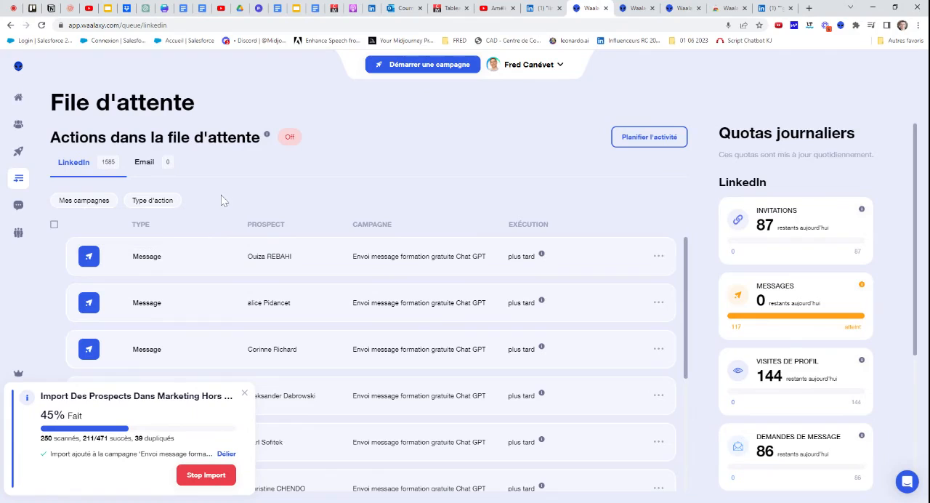